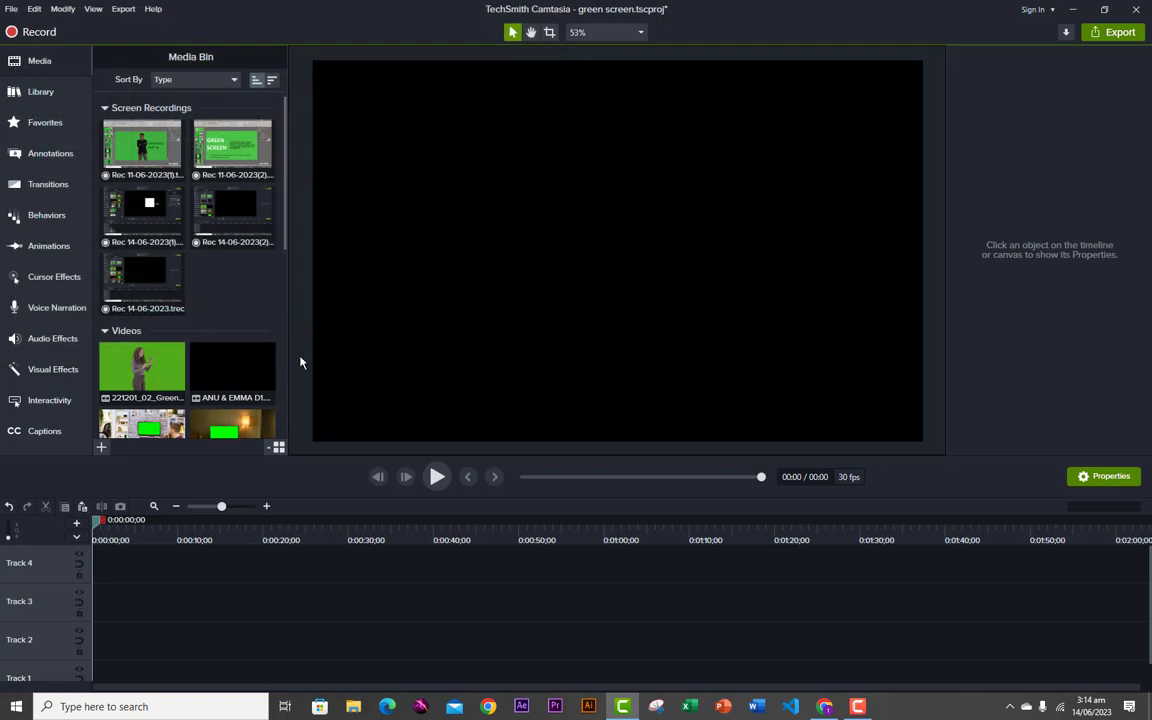
Place the computer, phone and laptopo images on Tracks 3, 4 and 5, each starting where the previous one ends
{"action": "left_click", "coordinate": [284, 243]}
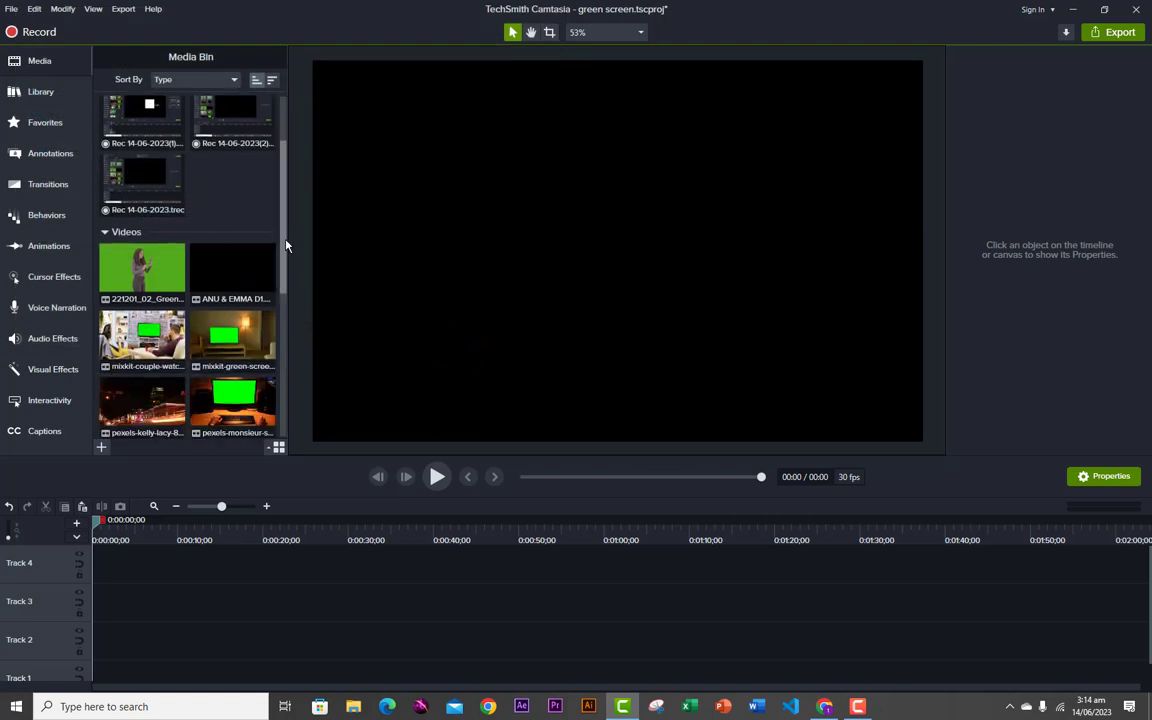
{"action": "scroll", "coordinate": [284, 243], "scroll_direction": "down", "scroll_amount": 5}
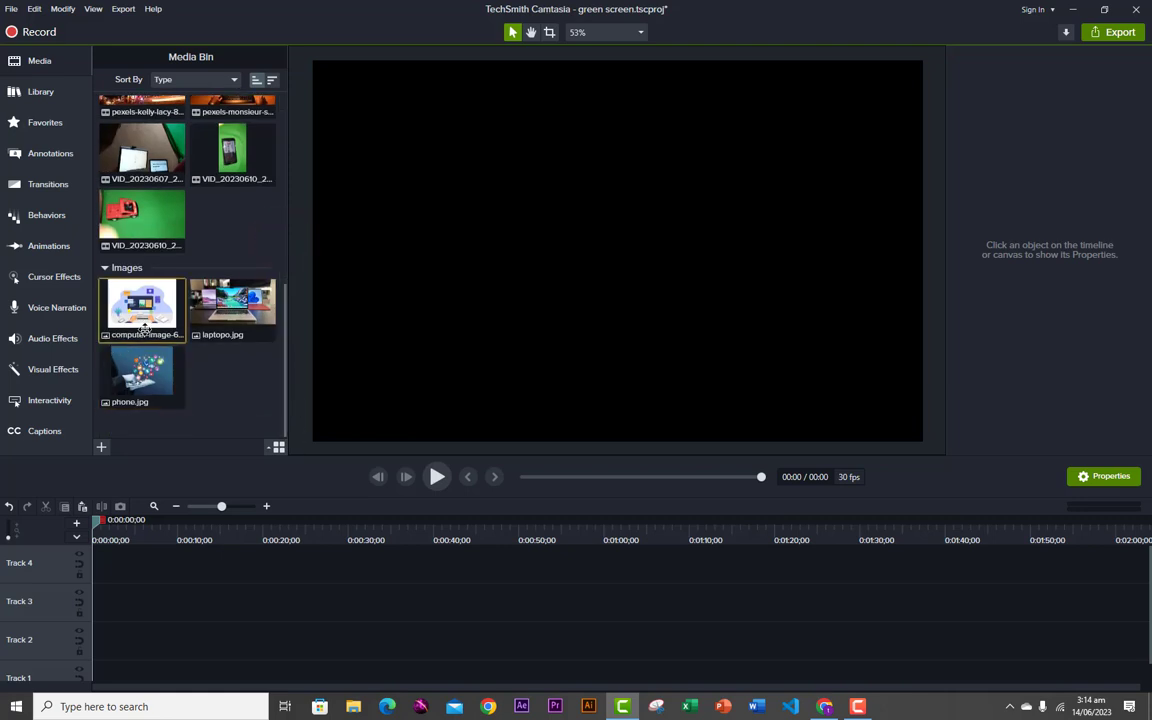
{"action": "left_click_drag", "start_coordinate": [145, 312], "coordinate": [125, 600]}
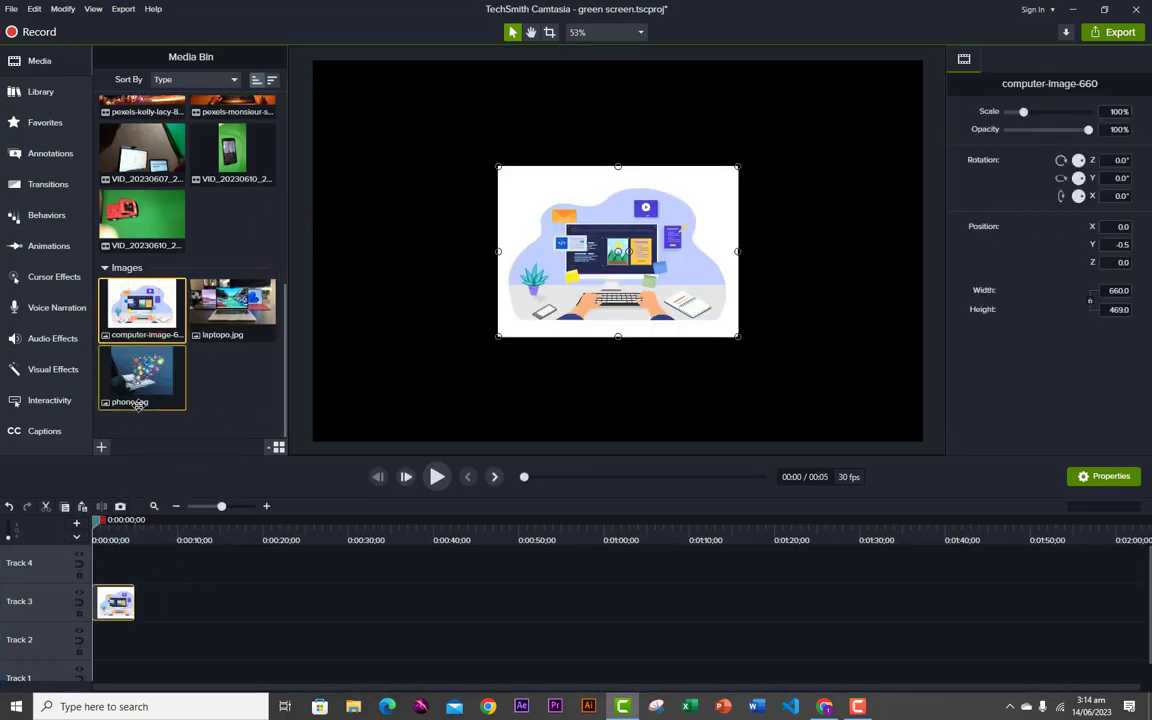
{"action": "left_click_drag", "start_coordinate": [136, 376], "coordinate": [138, 602]}
{"action": "left_click", "coordinate": [228, 332]}
{"action": "left_click_drag", "start_coordinate": [228, 332], "coordinate": [153, 565]}
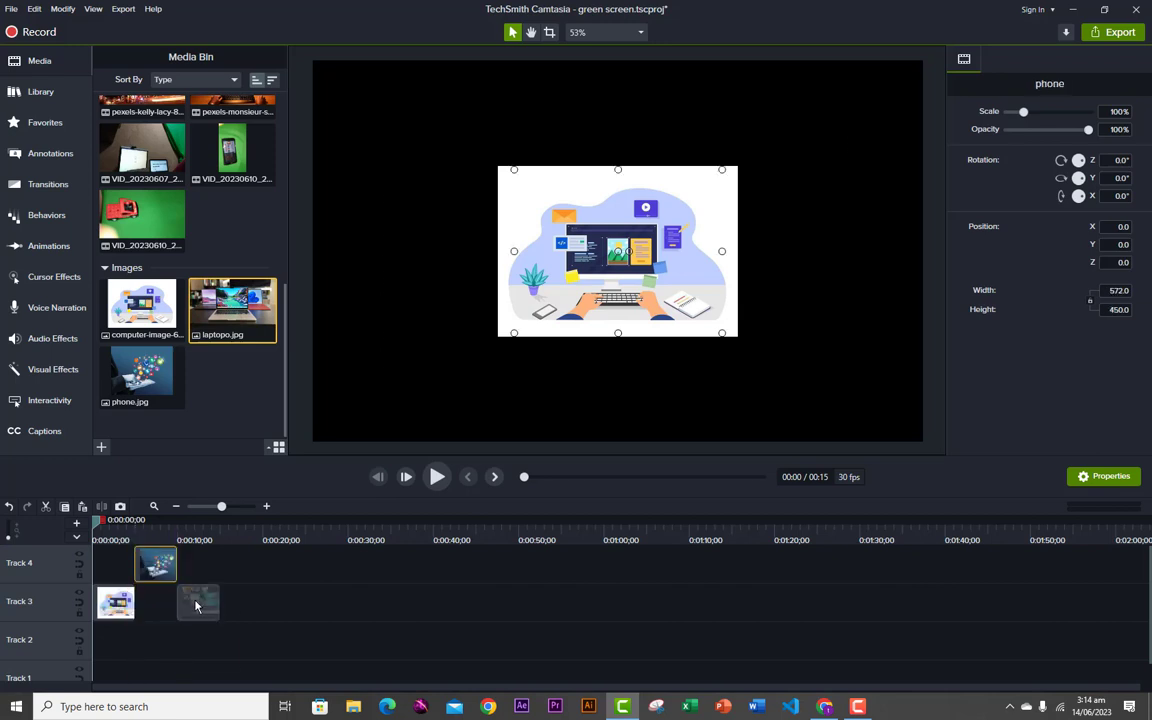
Select all three image clips on the timeline and set their duration to 10 seconds
{"action": "left_click_drag", "start_coordinate": [200, 600], "coordinate": [113, 646]}
{"action": "right_click", "coordinate": [113, 643]}
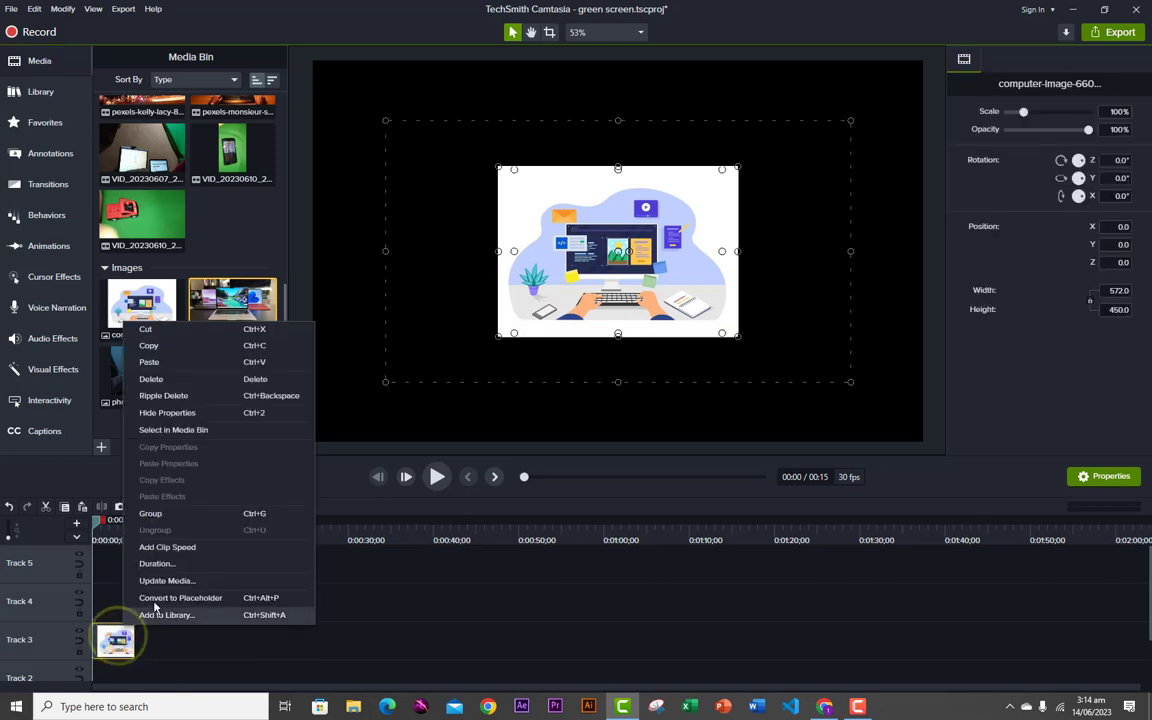
{"action": "left_click", "coordinate": [162, 569]}
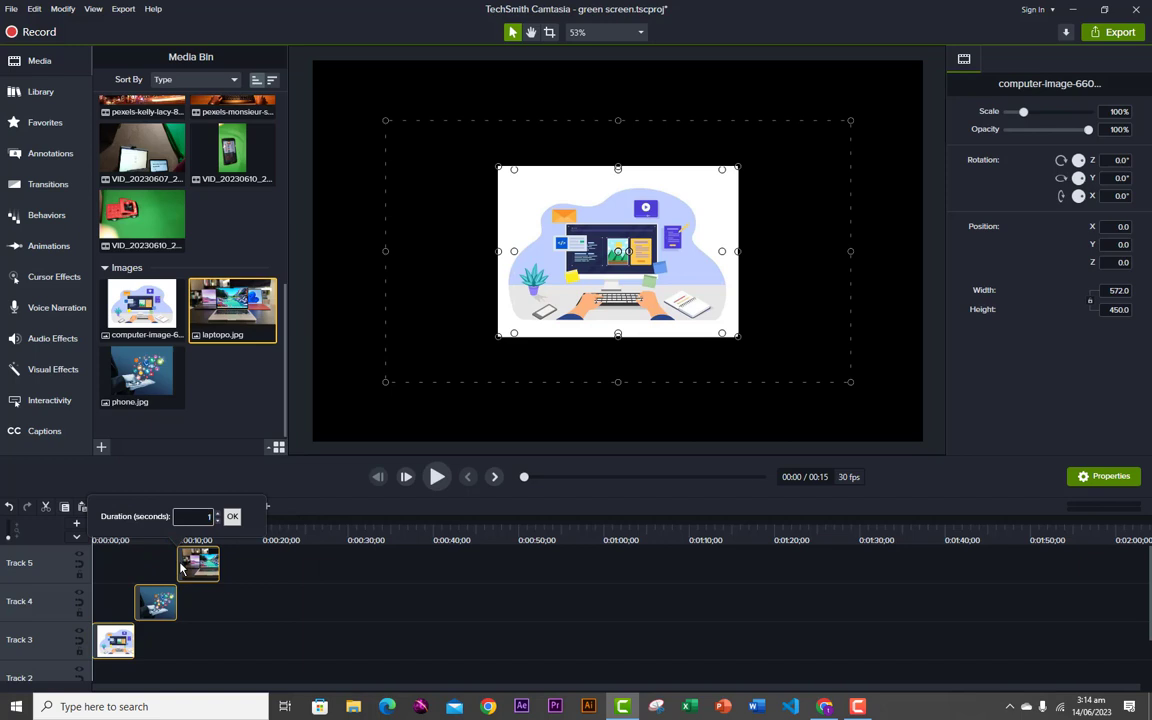
{"action": "left_click", "coordinate": [232, 517]}
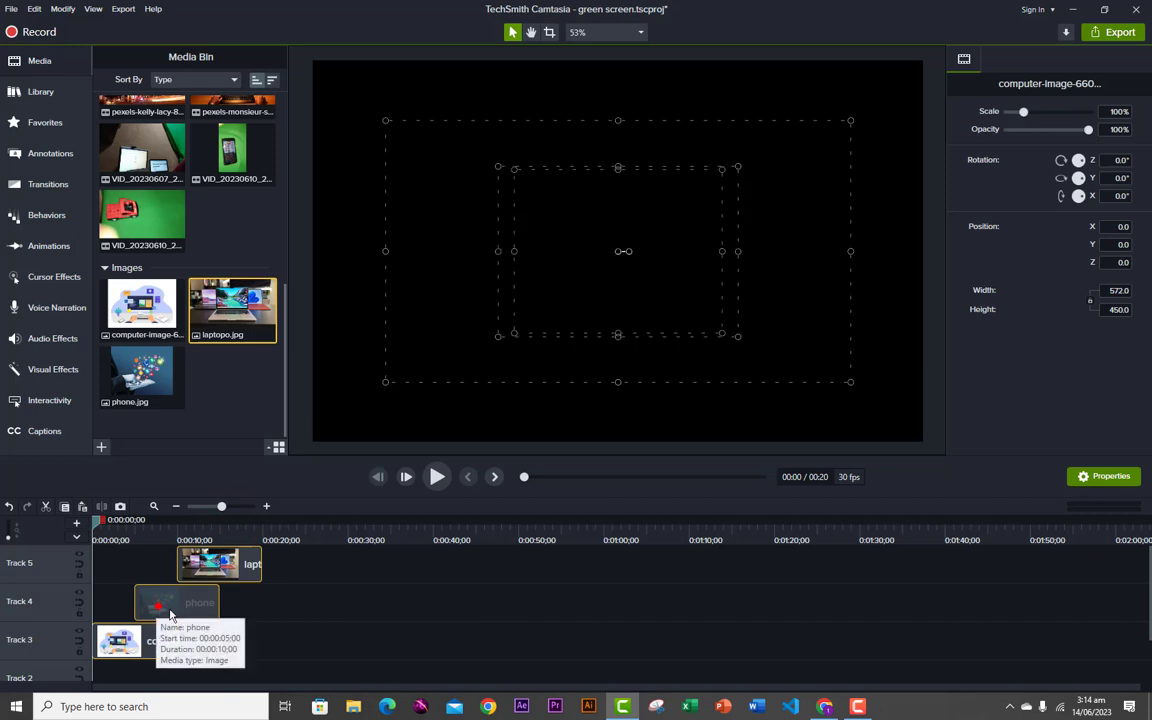
Move the phone and laptopo clips onto Track 3, end to end after the computer image clip
{"action": "left_click", "coordinate": [264, 627]}
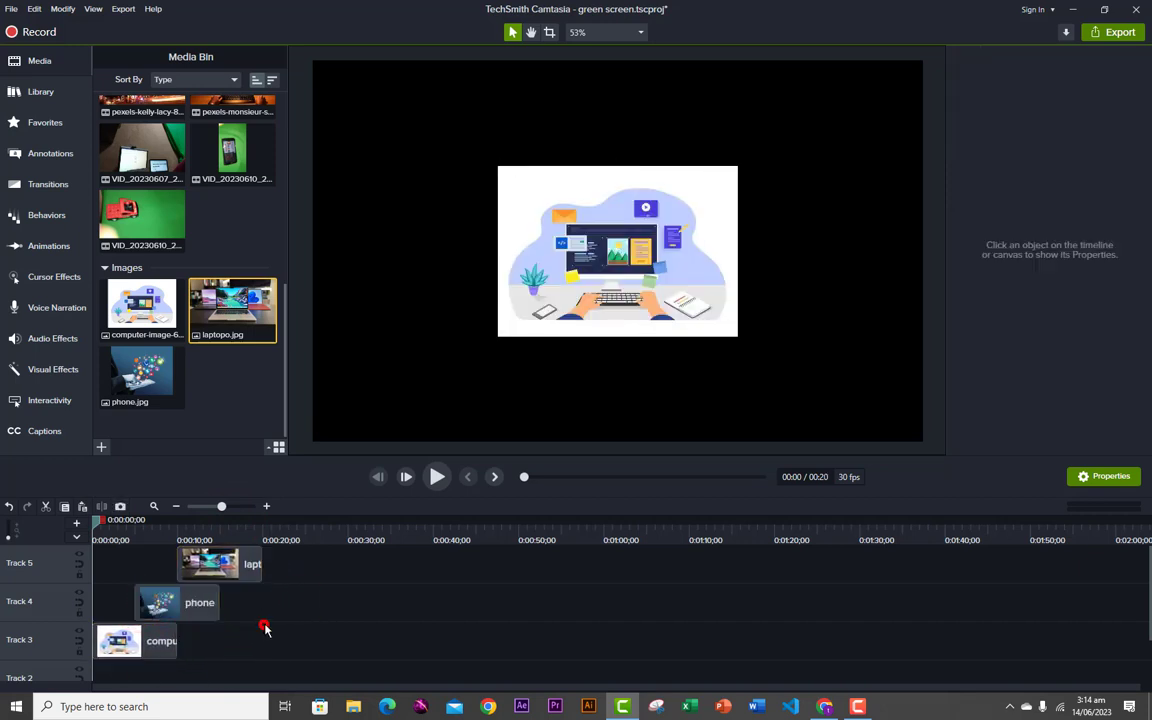
{"action": "left_click_drag", "start_coordinate": [170, 605], "coordinate": [215, 640]}
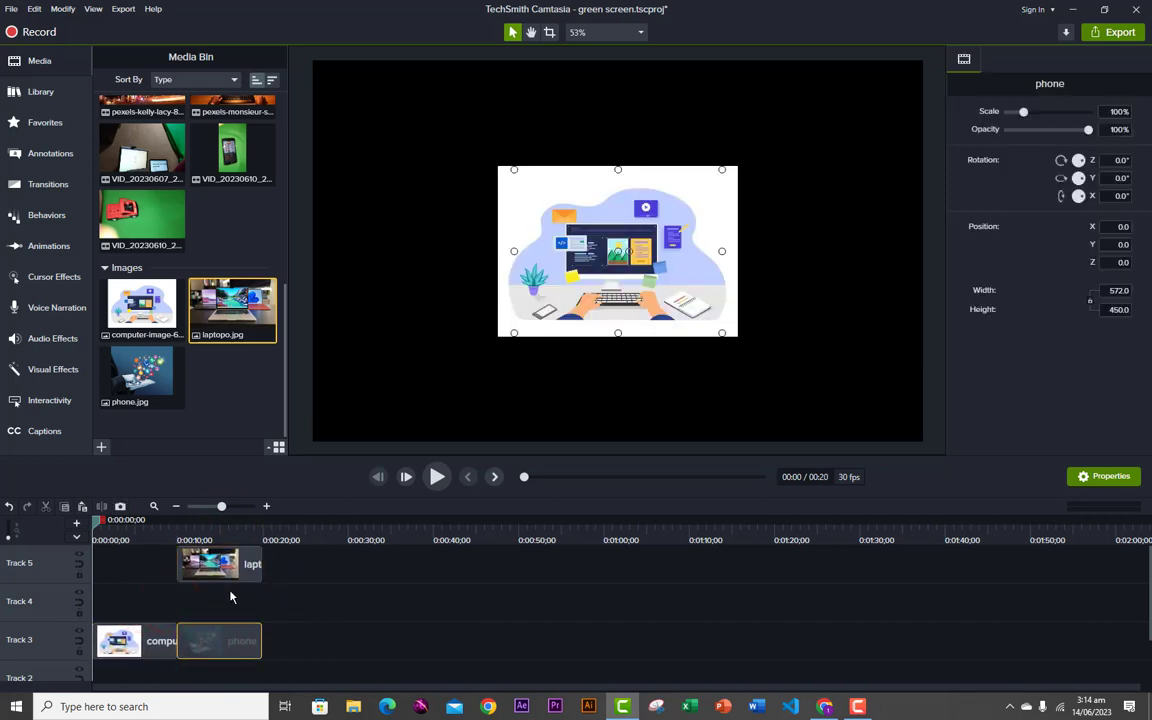
{"action": "left_click_drag", "start_coordinate": [212, 563], "coordinate": [290, 650]}
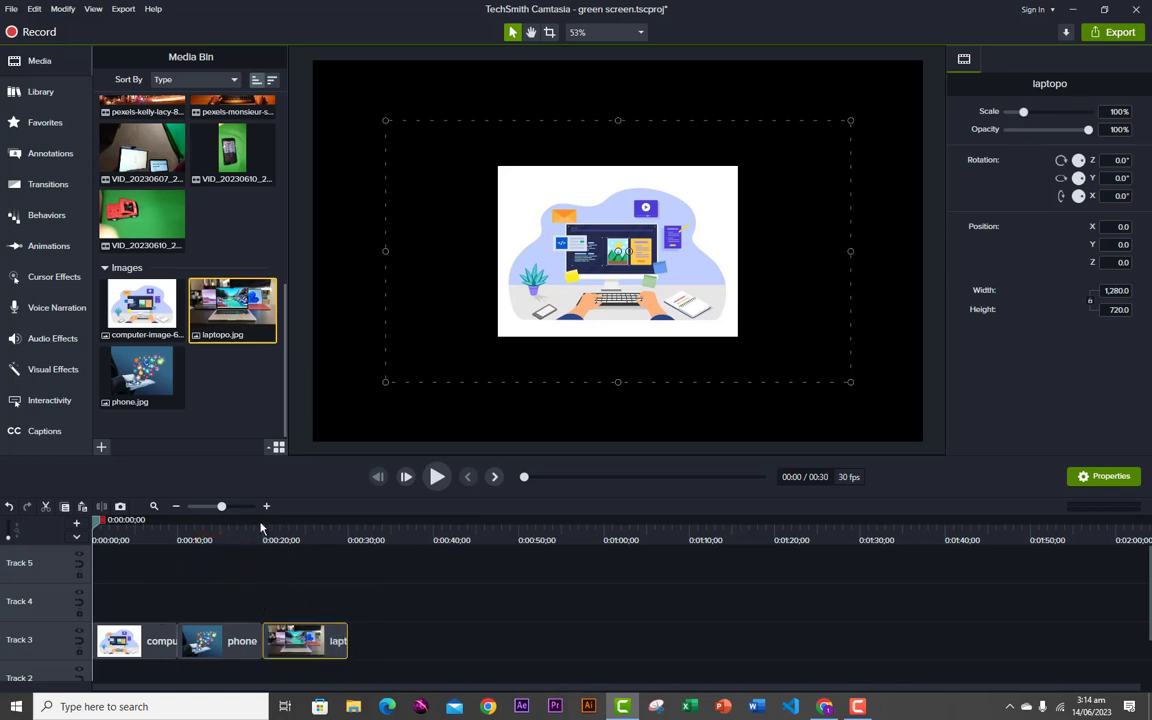
Enlarge the computer image to about 254.5% so it spans the full width of the canvas
{"action": "left_click", "coordinate": [140, 640]}
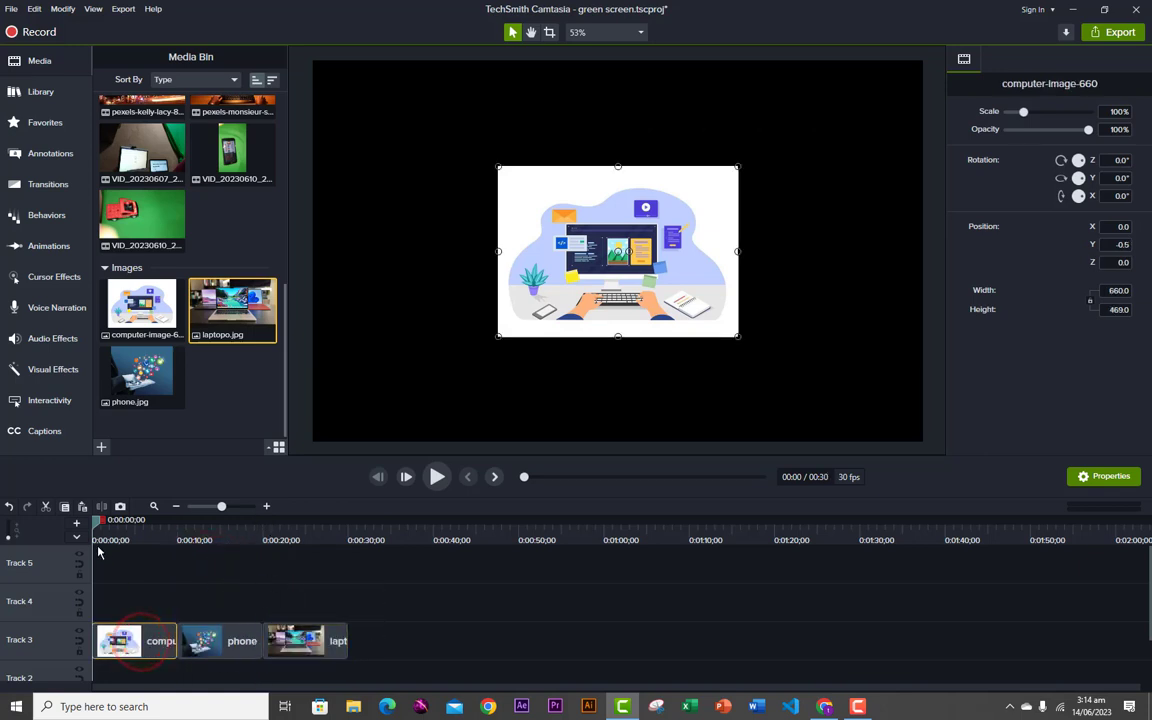
{"action": "left_click_drag", "start_coordinate": [97, 525], "coordinate": [103, 527]}
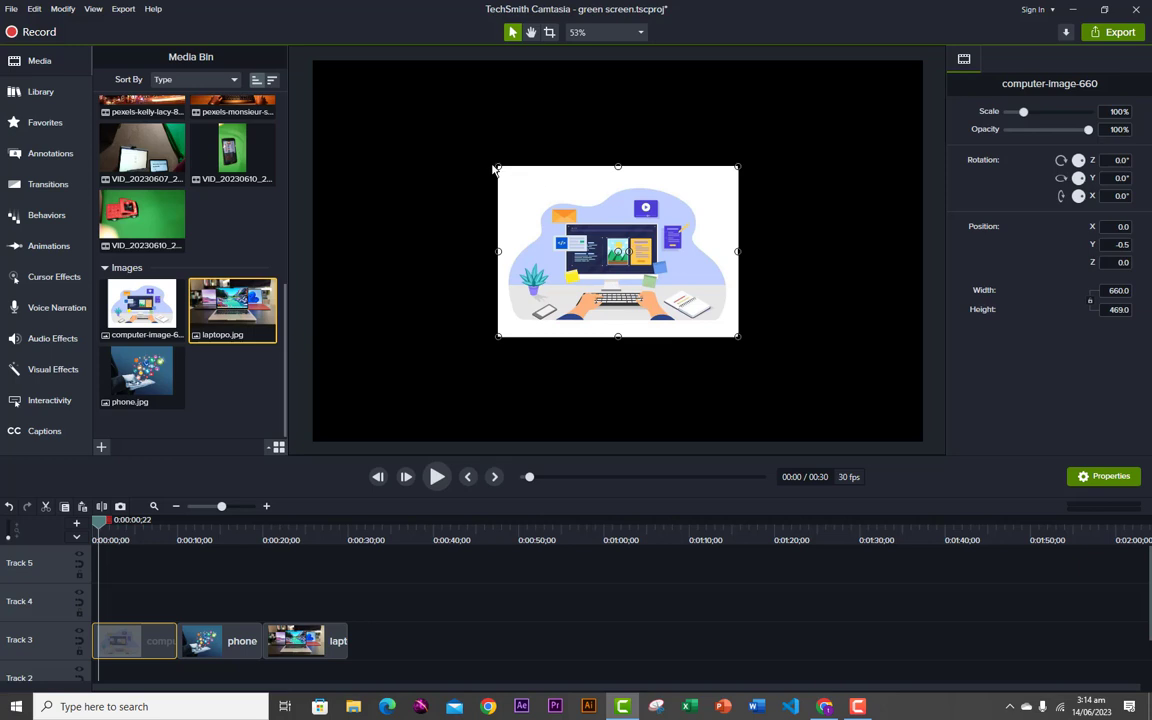
{"action": "left_click_drag", "start_coordinate": [500, 169], "coordinate": [359, 61]}
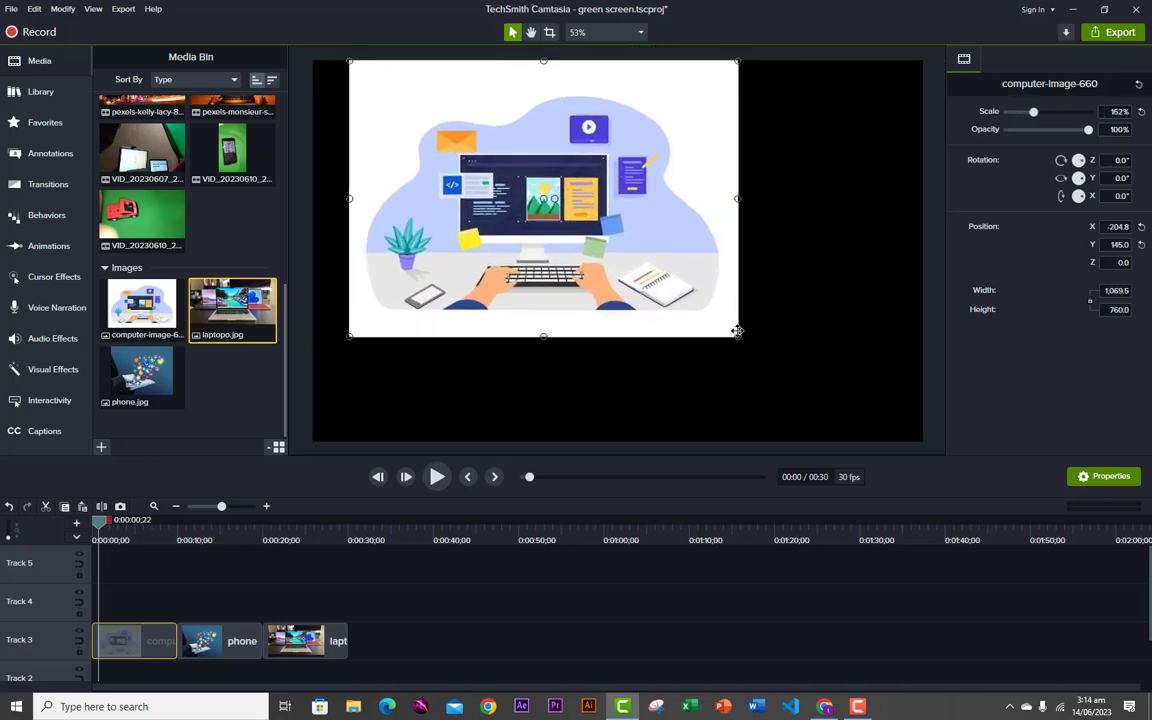
{"action": "left_click_drag", "start_coordinate": [739, 337], "coordinate": [884, 440]}
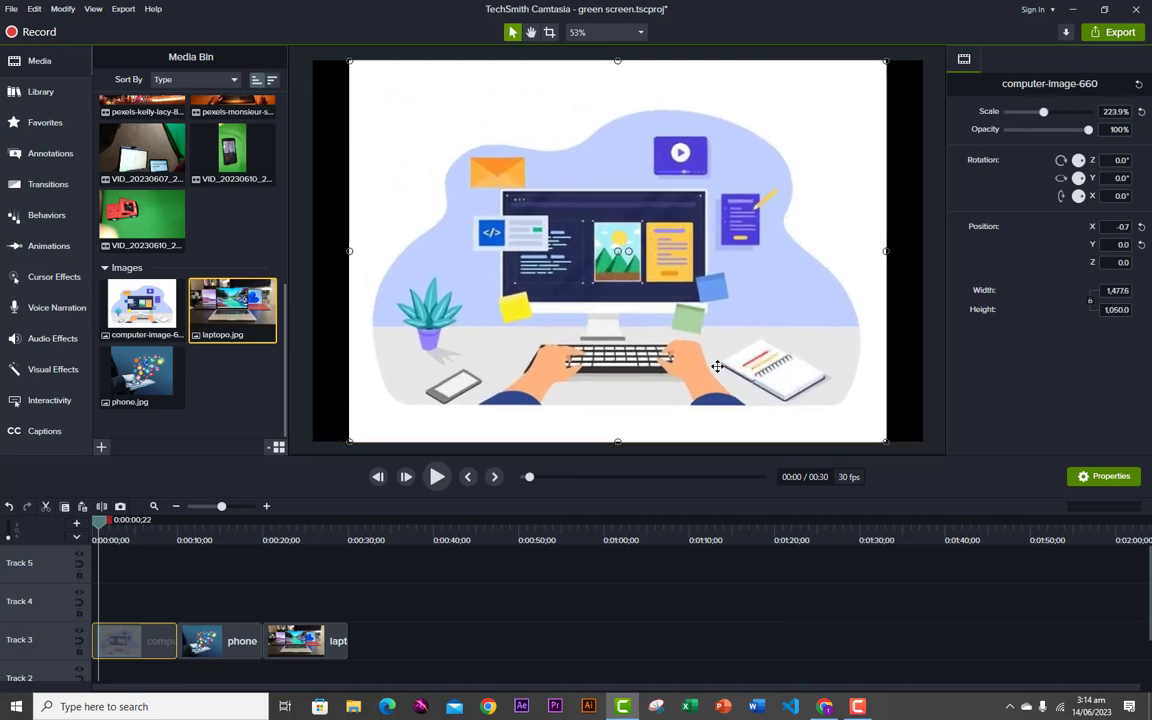
{"action": "left_click_drag", "start_coordinate": [348, 251], "coordinate": [313, 251]}
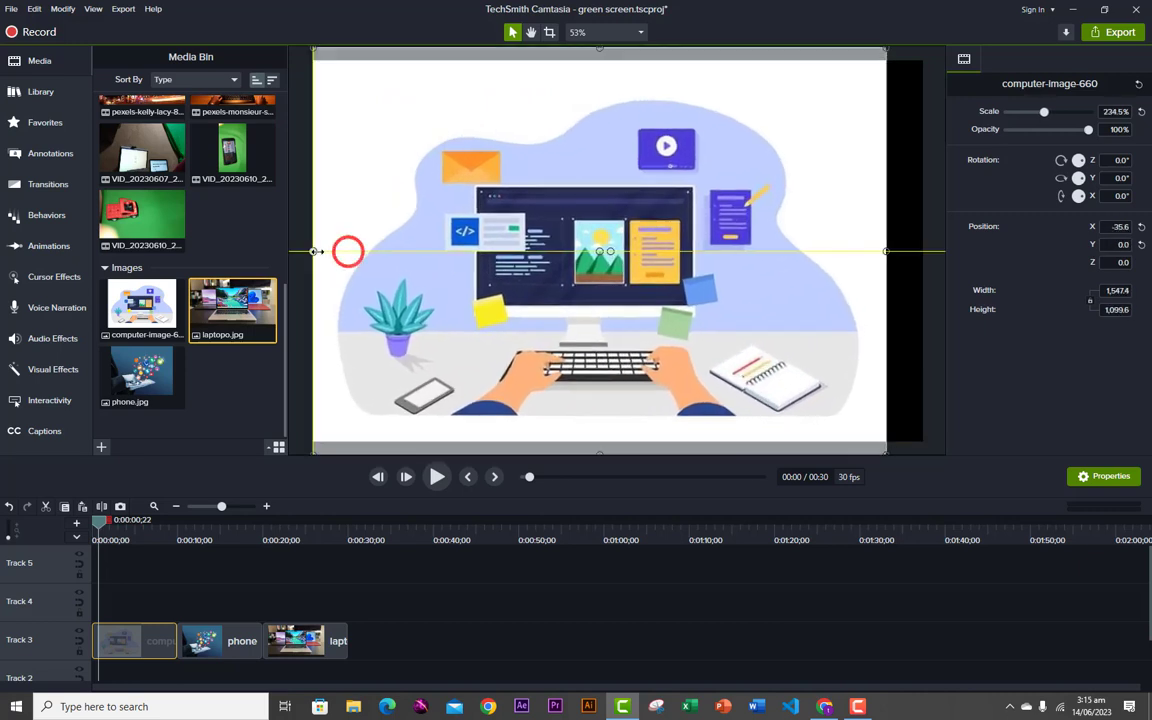
{"action": "left_click_drag", "start_coordinate": [888, 251], "coordinate": [956, 252]}
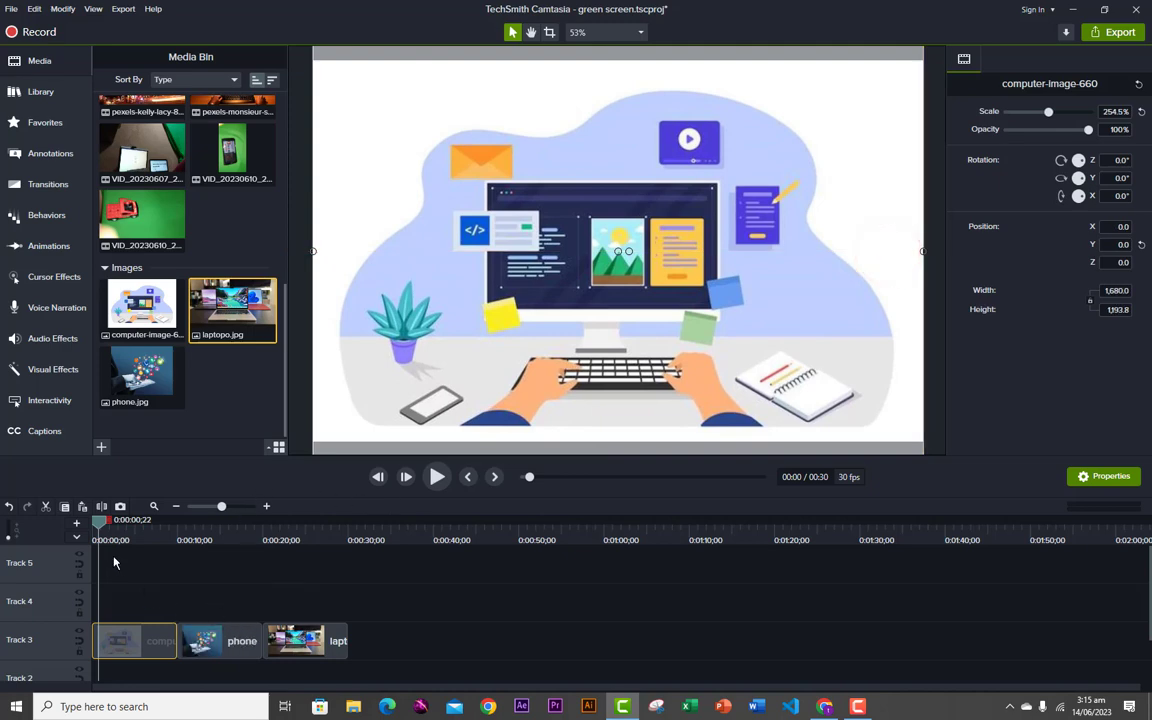
Enlarge the phone image on the canvas until it spans the full canvas width
{"action": "left_click_drag", "start_coordinate": [100, 522], "coordinate": [221, 520]}
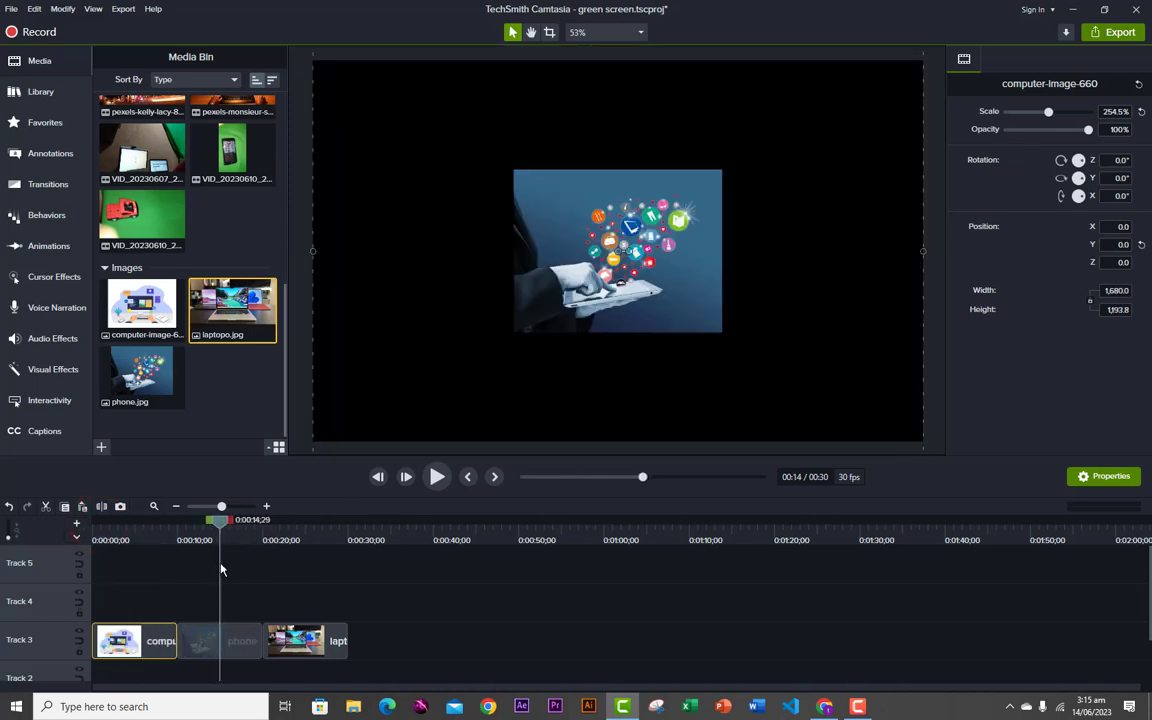
{"action": "left_click", "coordinate": [559, 298]}
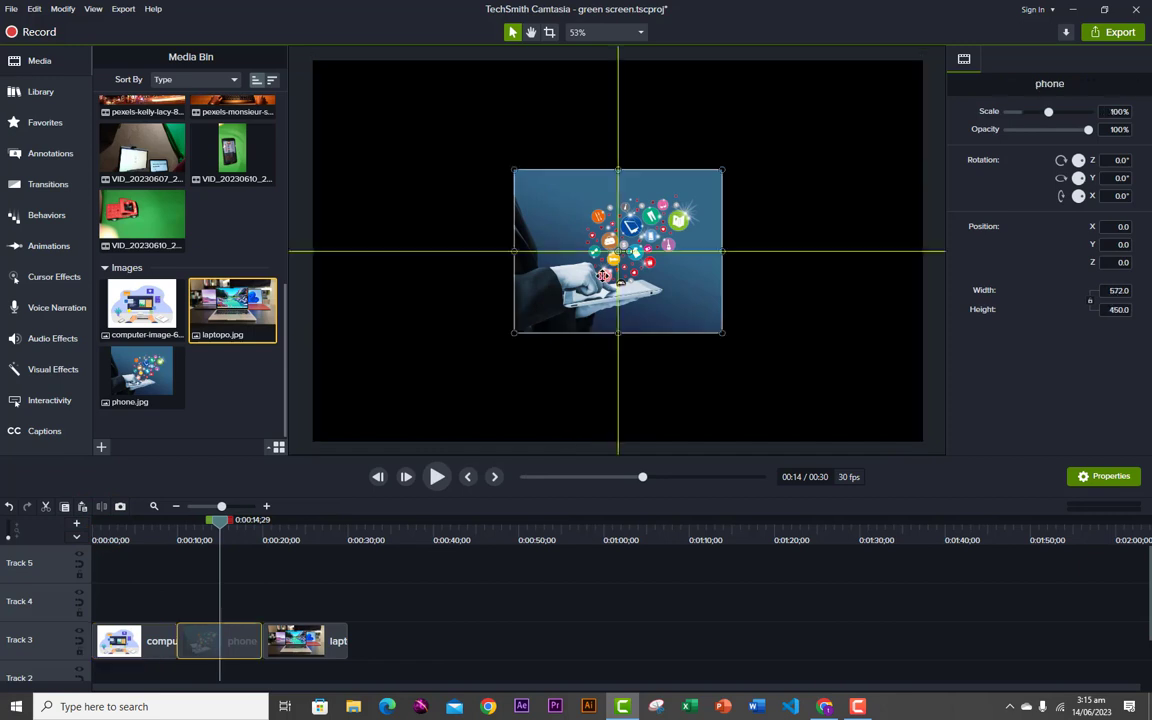
{"action": "left_click_drag", "start_coordinate": [514, 333], "coordinate": [374, 433]}
{"action": "left_click_drag", "start_coordinate": [720, 168], "coordinate": [788, 62]}
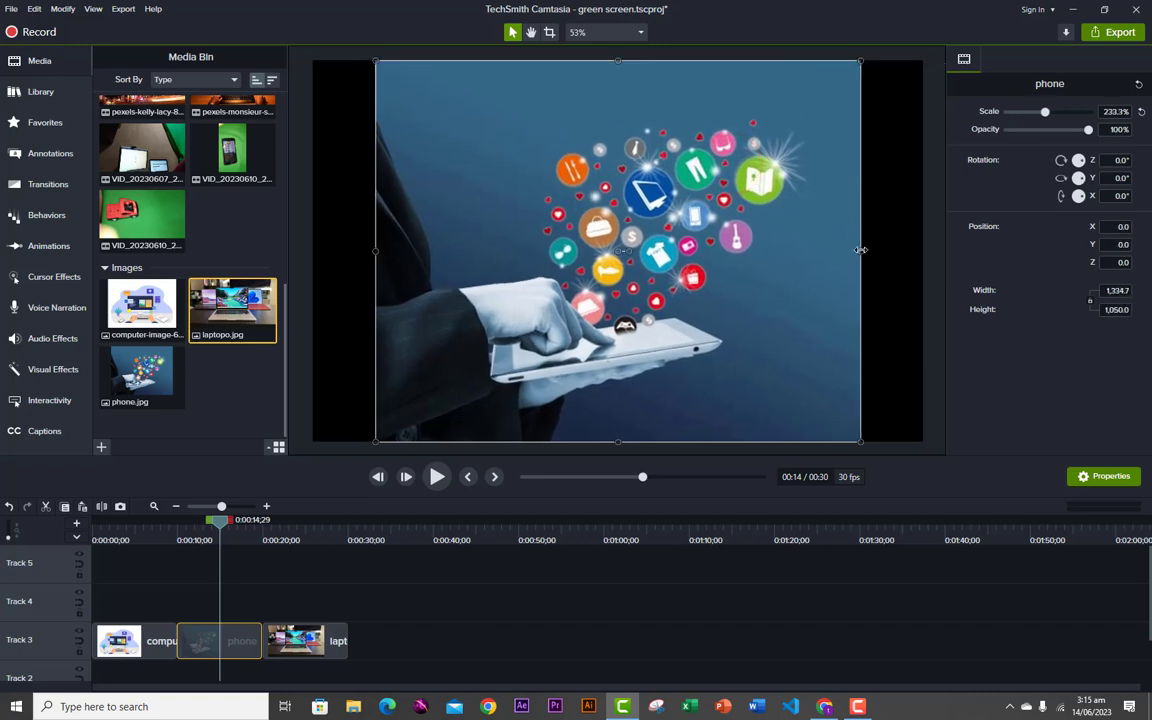
{"action": "left_click", "coordinate": [864, 249]}
{"action": "left_click", "coordinate": [854, 256]}
{"action": "left_click_drag", "start_coordinate": [862, 252], "coordinate": [923, 250]}
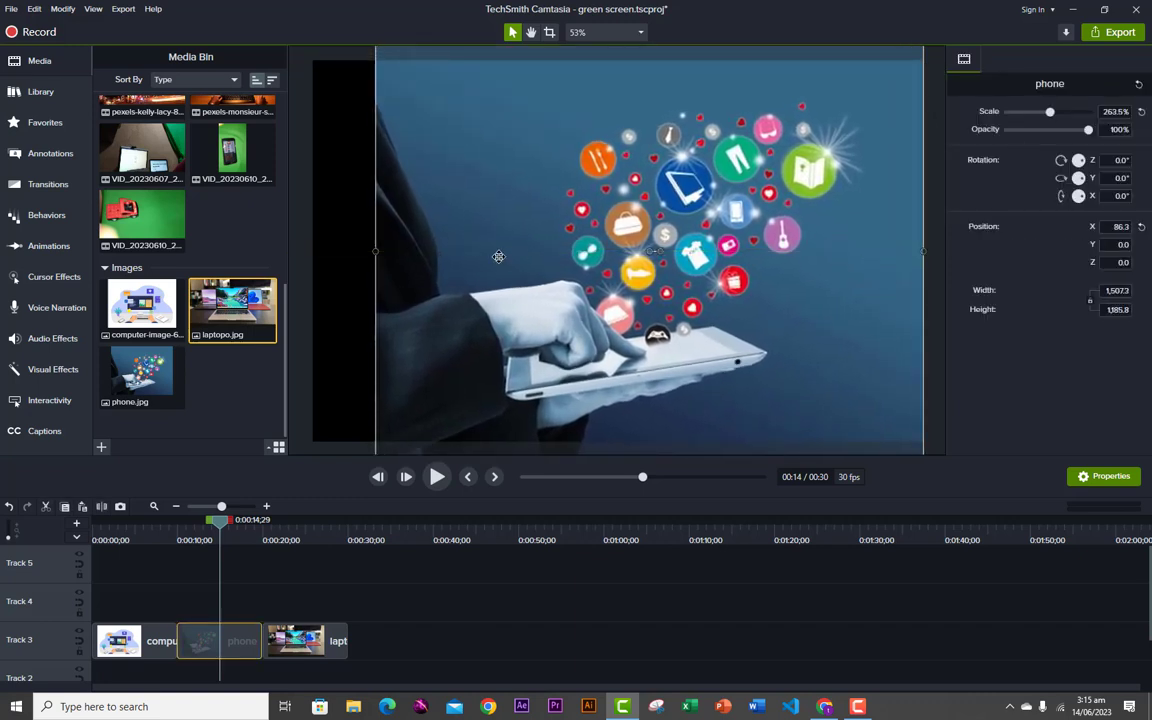
{"action": "left_click_drag", "start_coordinate": [377, 250], "coordinate": [313, 250]}
Enlarge the laptopo image to about 145.8% so it fills the whole canvas height and width
{"action": "left_click_drag", "start_coordinate": [220, 527], "coordinate": [304, 521]}
{"action": "left_click", "coordinate": [287, 637]}
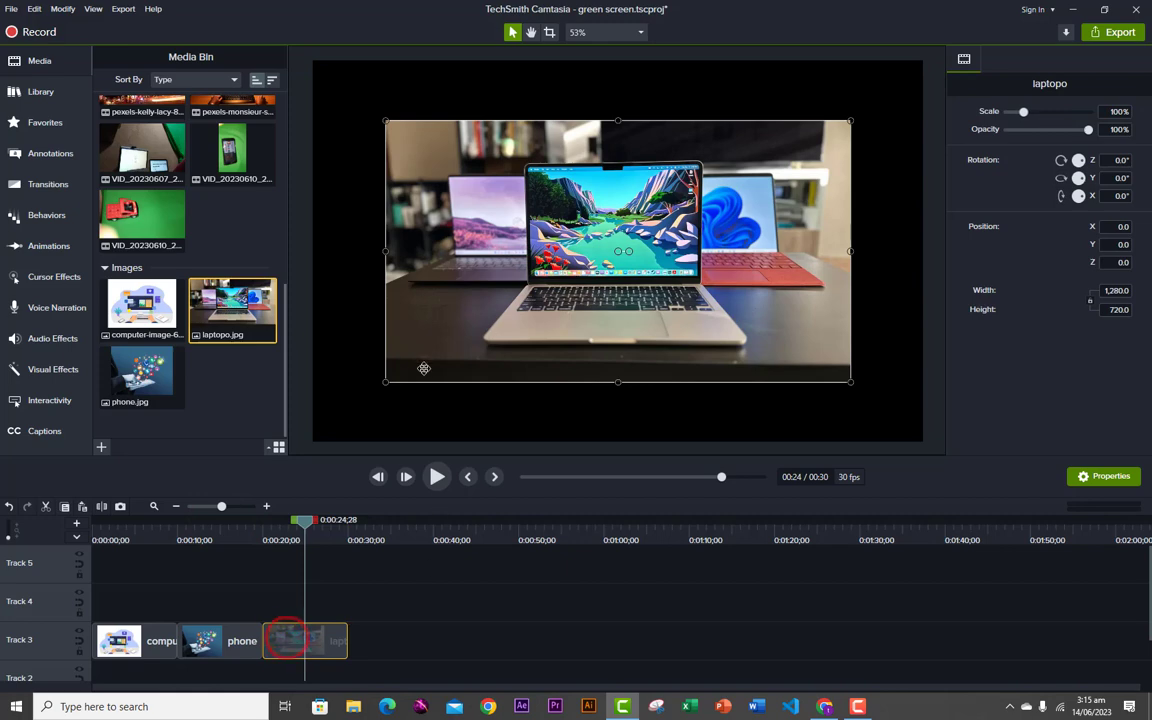
{"action": "left_click_drag", "start_coordinate": [385, 381], "coordinate": [314, 423]}
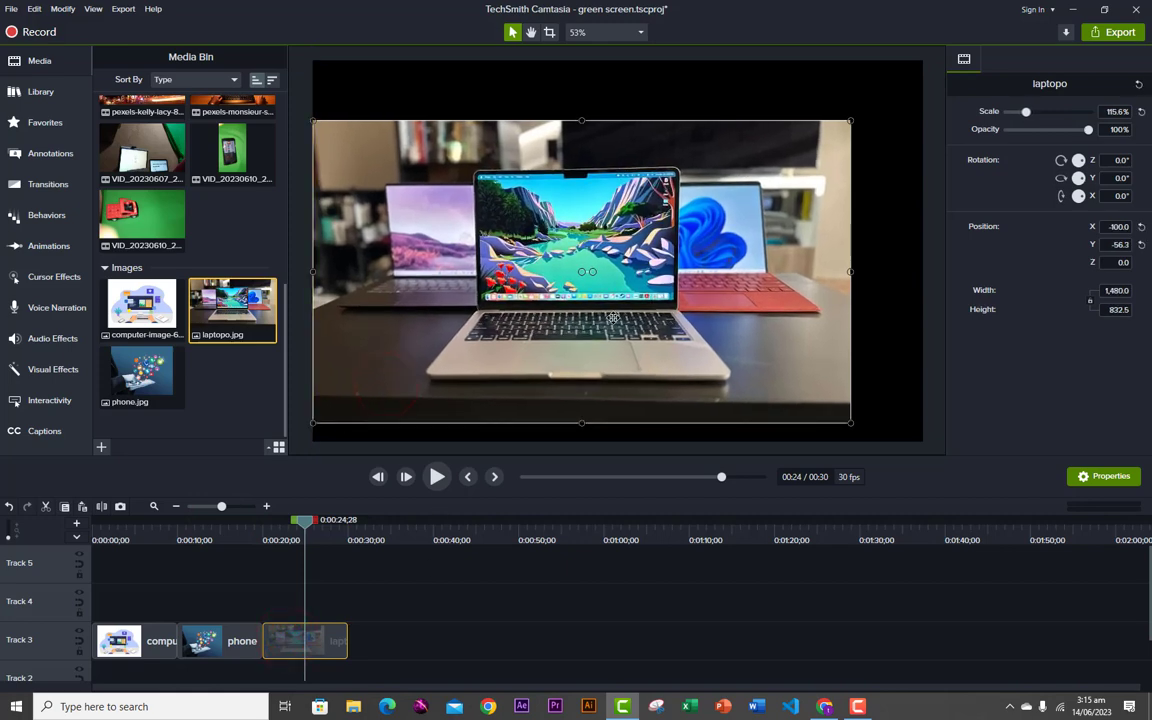
{"action": "left_click_drag", "start_coordinate": [850, 121], "coordinate": [925, 77]}
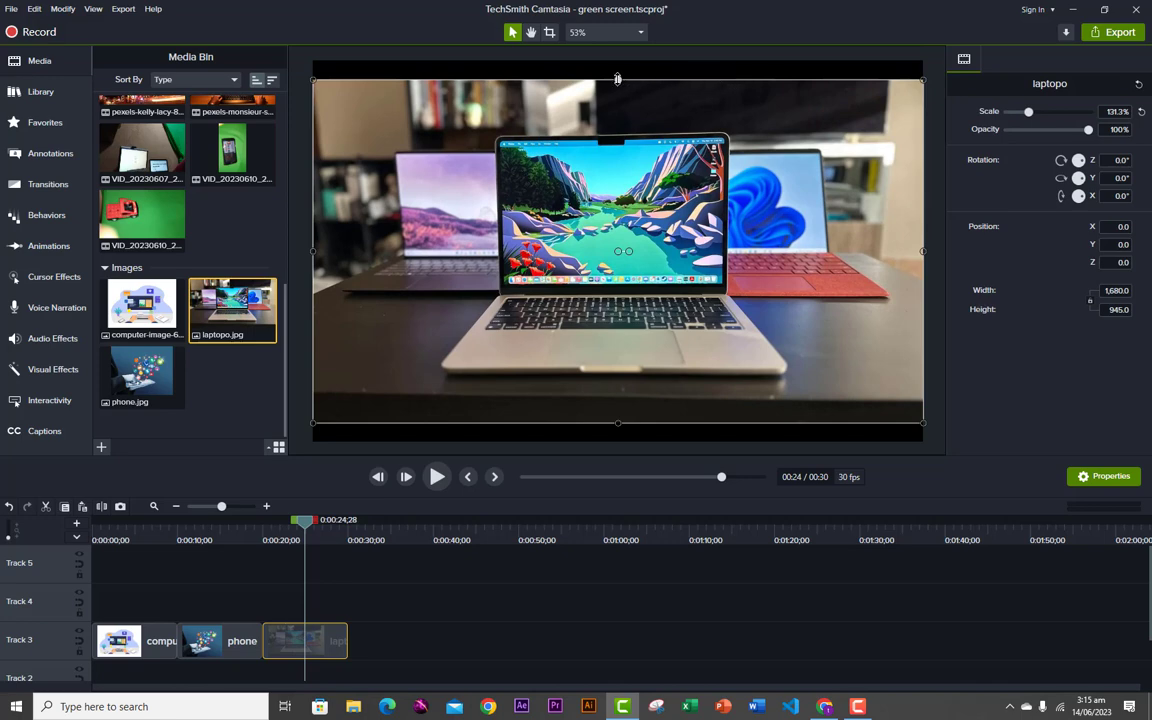
{"action": "left_click_drag", "start_coordinate": [617, 78], "coordinate": [617, 60]}
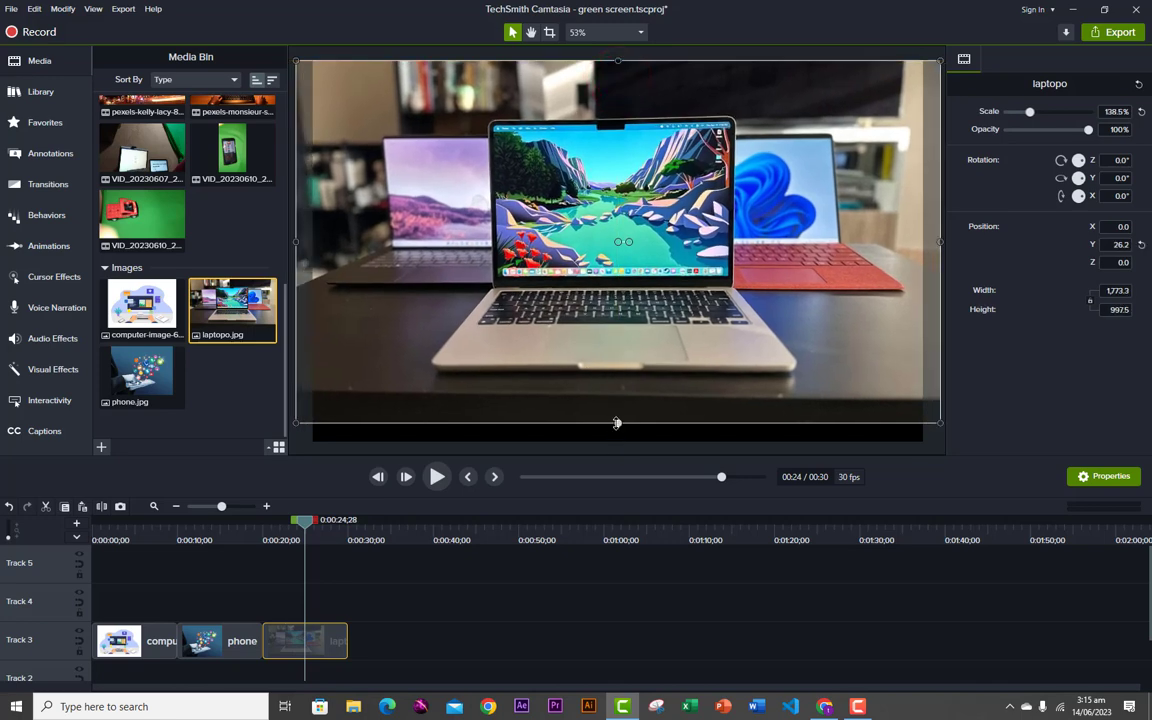
{"action": "left_click_drag", "start_coordinate": [617, 423], "coordinate": [617, 438]}
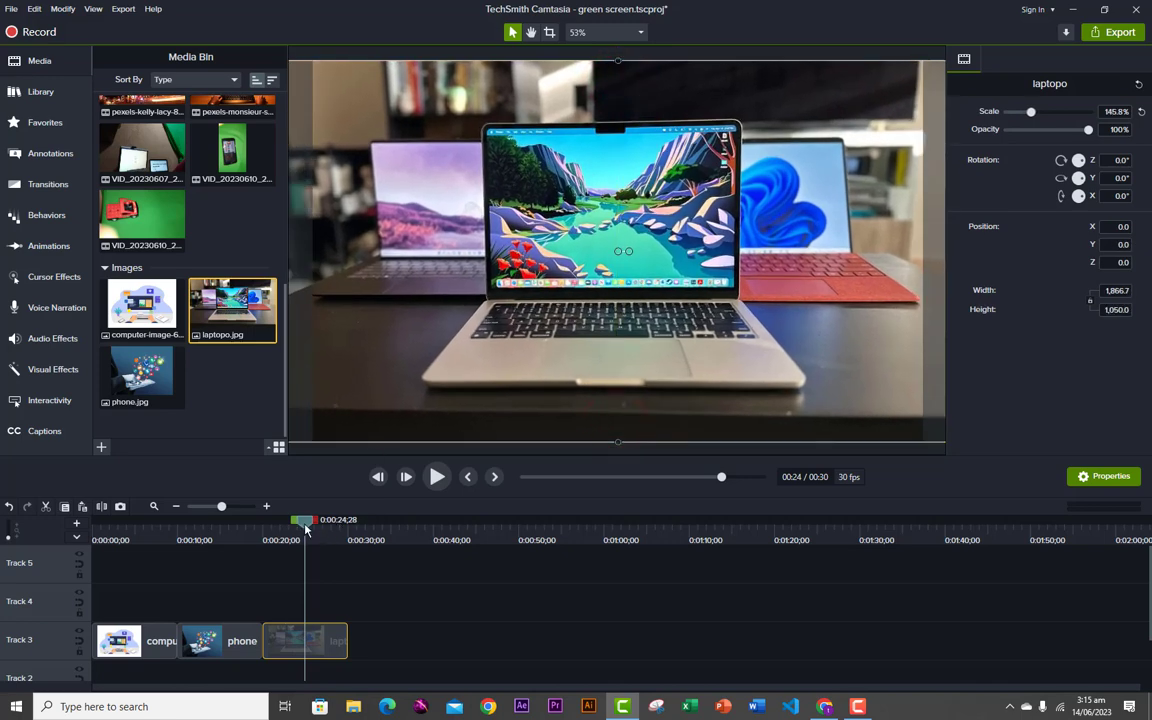
Add a Custom animation near the start of the computer image clip and set its end scale to about 339.1%
{"action": "left_click_drag", "start_coordinate": [307, 530], "coordinate": [113, 583]}
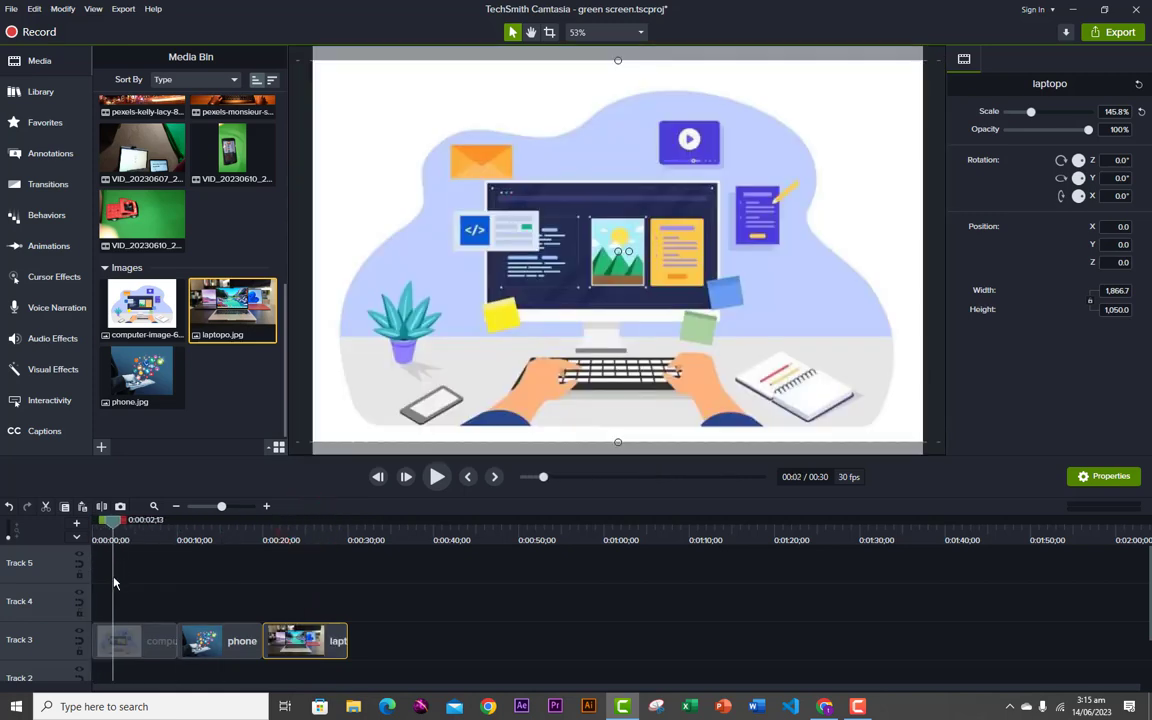
{"action": "left_click", "coordinate": [135, 632]}
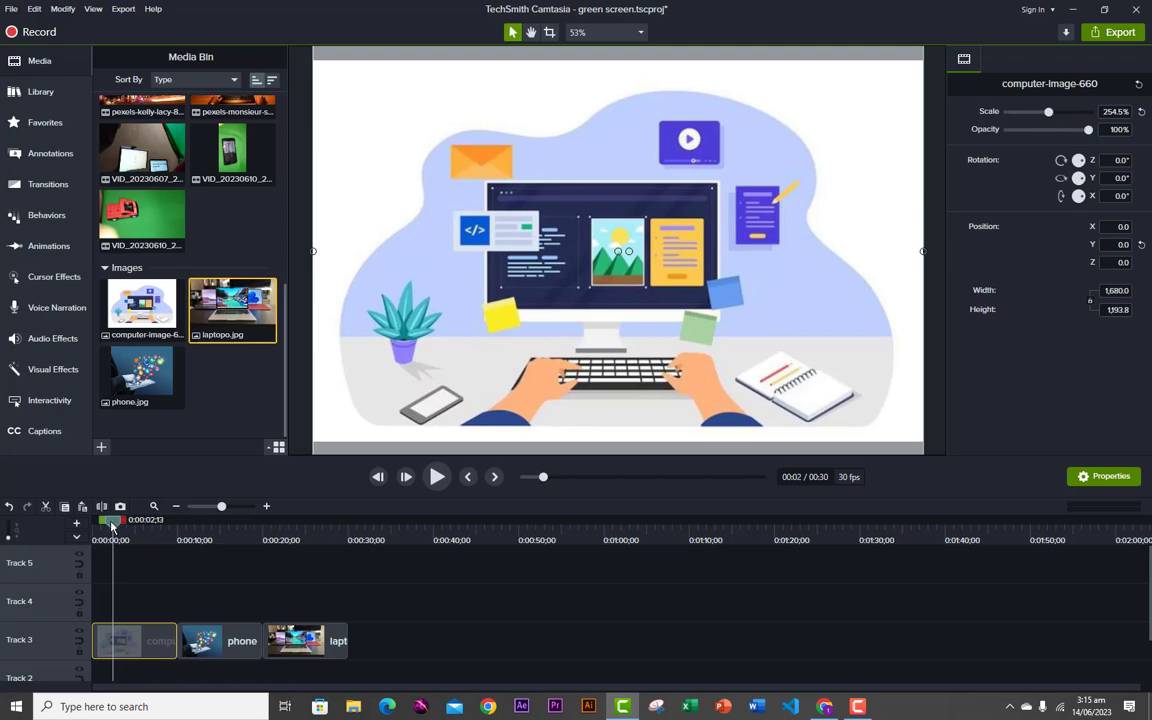
{"action": "left_click_drag", "start_coordinate": [112, 520], "coordinate": [82, 535]}
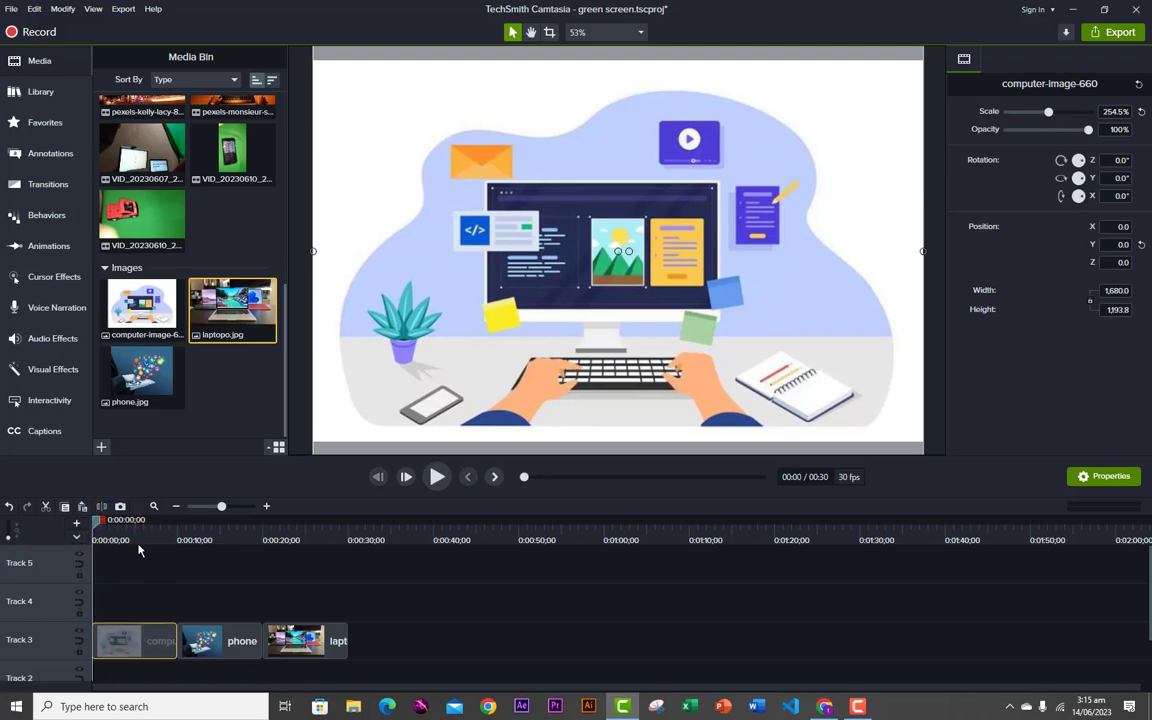
{"action": "left_click", "coordinate": [49, 245]}
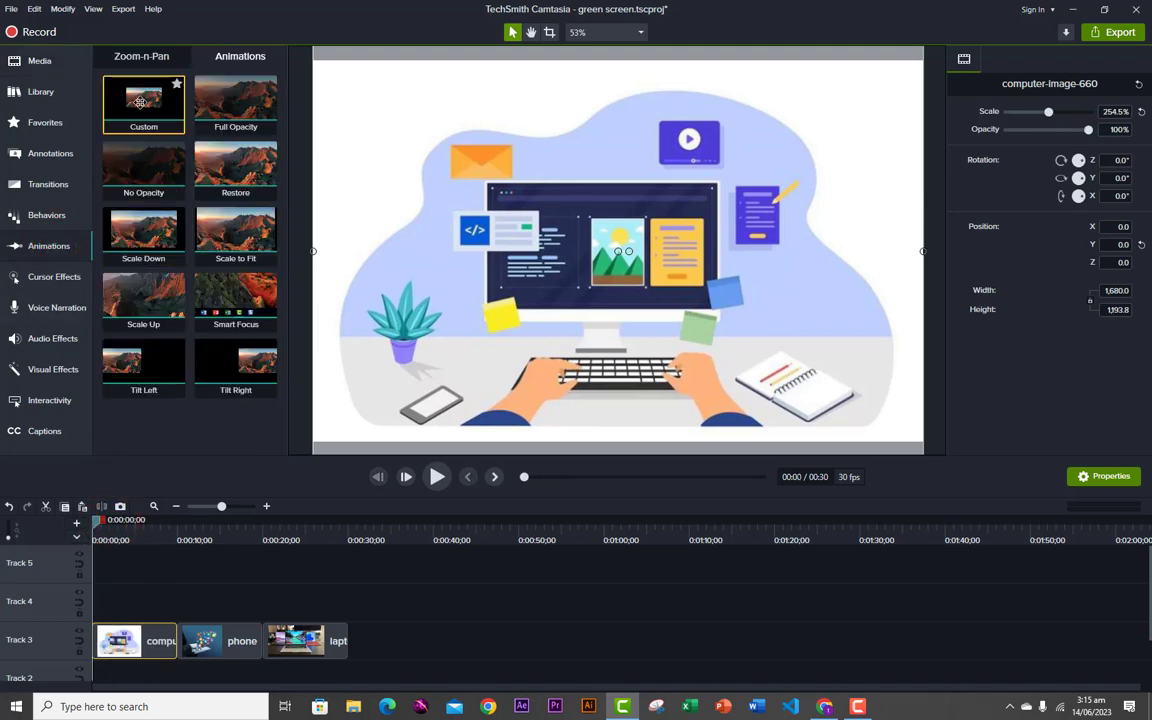
{"action": "left_click_drag", "start_coordinate": [140, 117], "coordinate": [122, 640]}
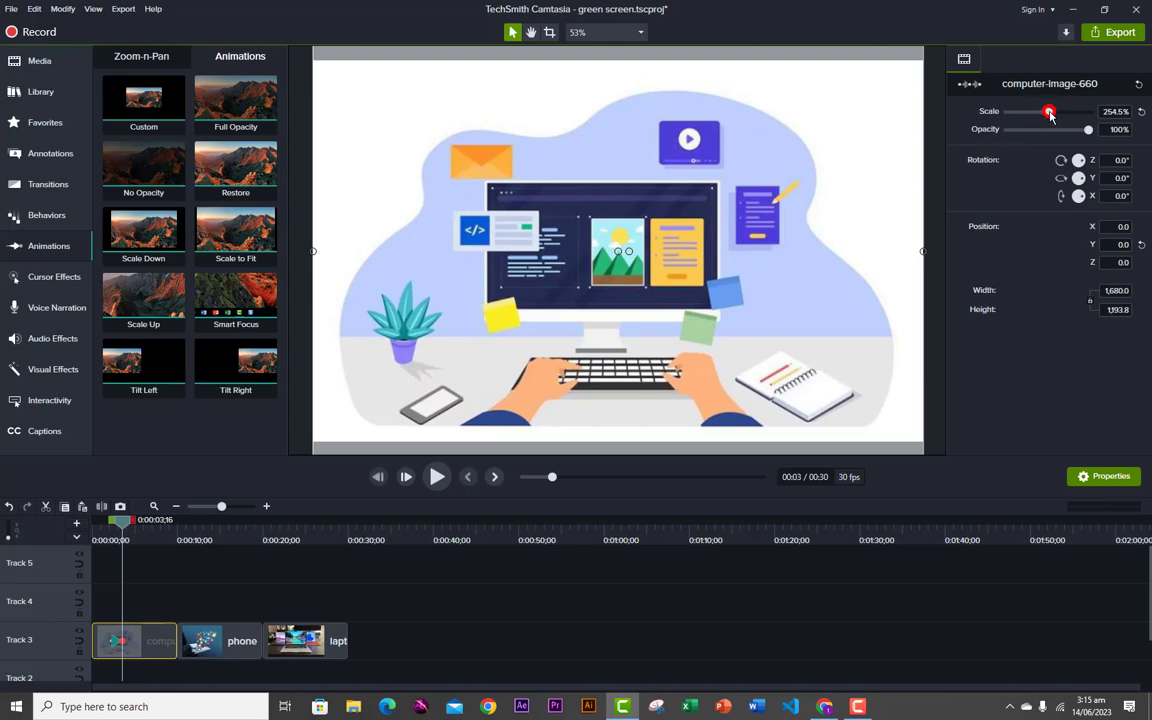
{"action": "left_click_drag", "start_coordinate": [1049, 114], "coordinate": [1063, 118]}
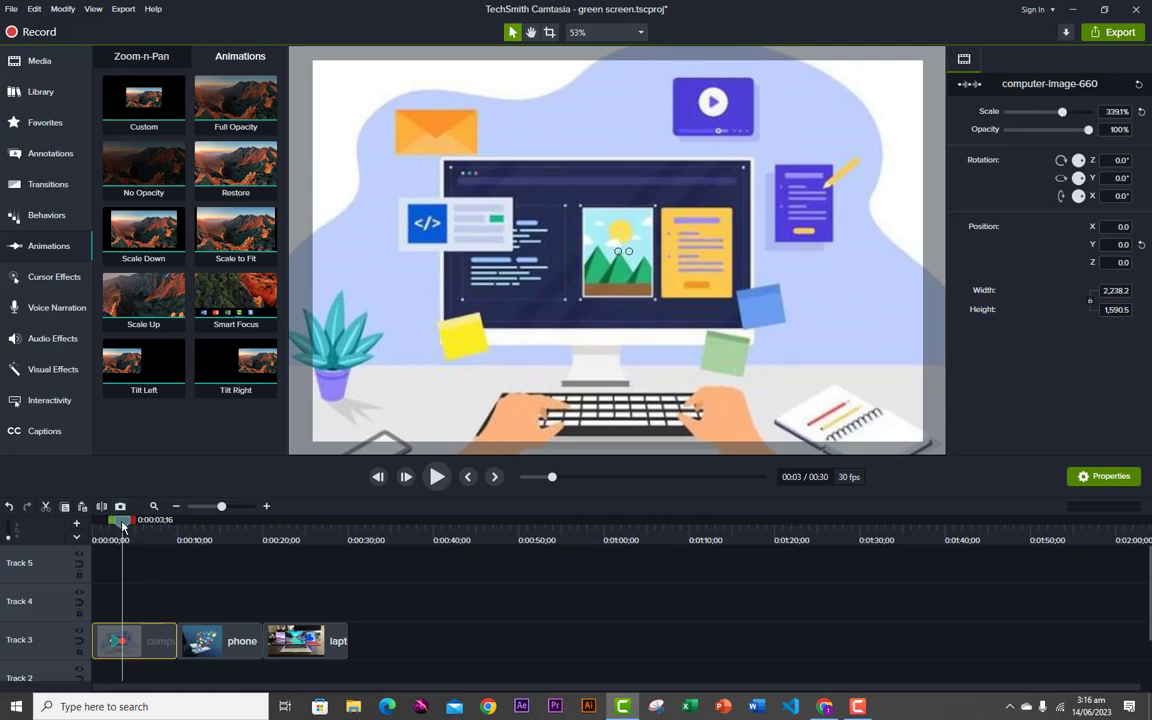
Play the timeline from the beginning to preview the zoom animation on the computer image
{"action": "left_click_drag", "start_coordinate": [123, 527], "coordinate": [93, 522]}
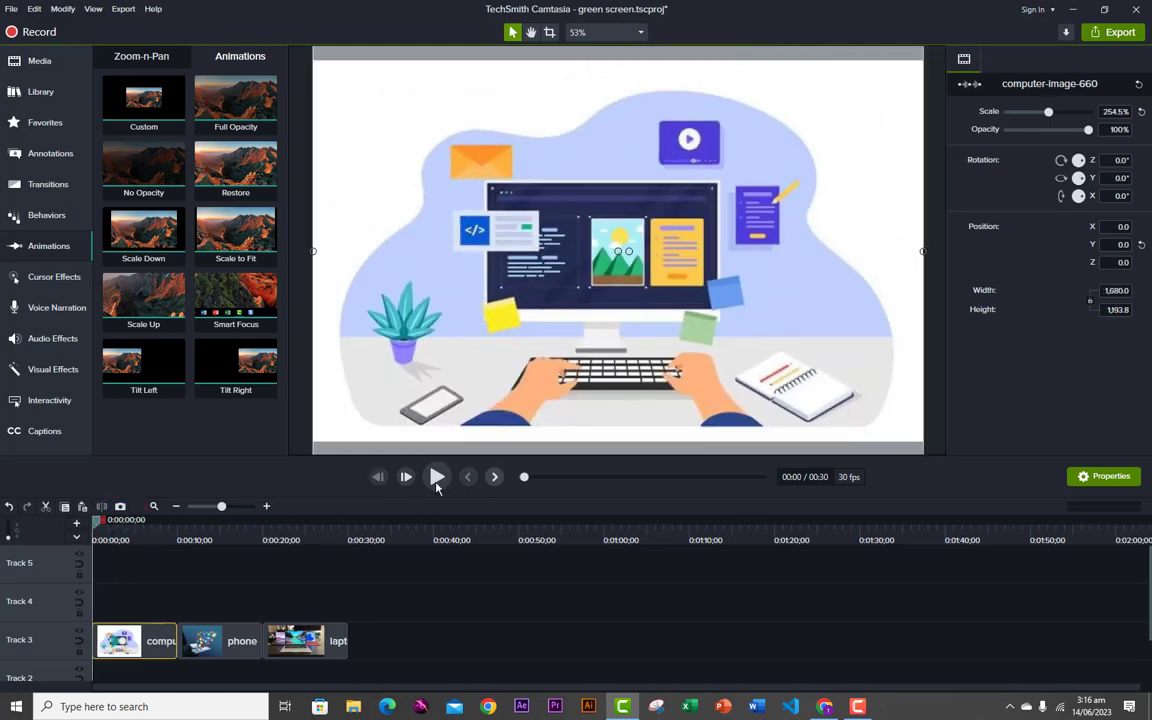
{"action": "left_click", "coordinate": [435, 478]}
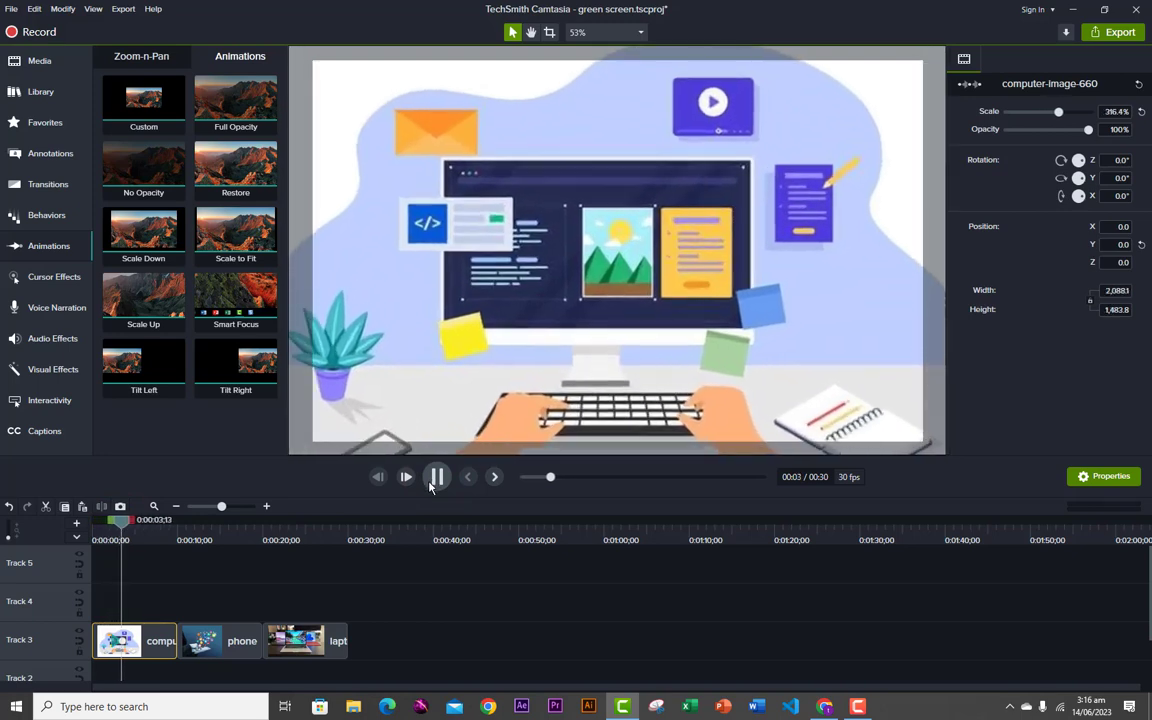
{"action": "left_click", "coordinate": [436, 478]}
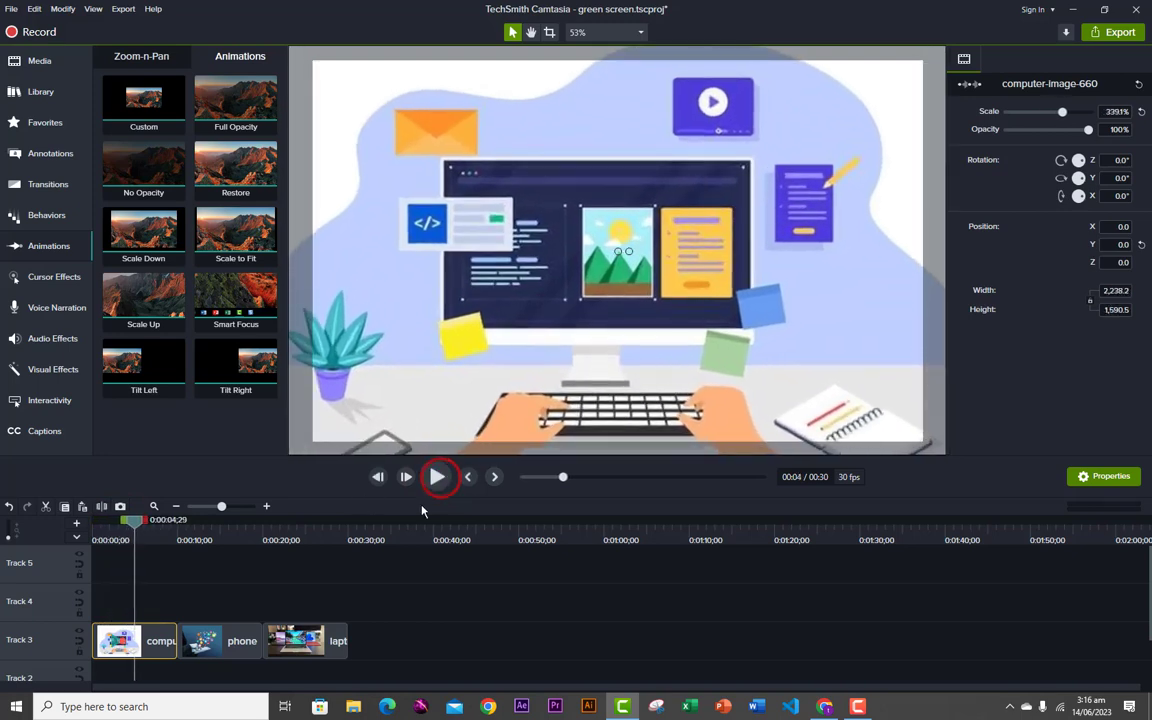
Lengthen the zoom animation on the computer image clip so it starts earlier, at about 1 second
{"action": "left_click", "coordinate": [138, 528]}
{"action": "left_click", "coordinate": [118, 648]}
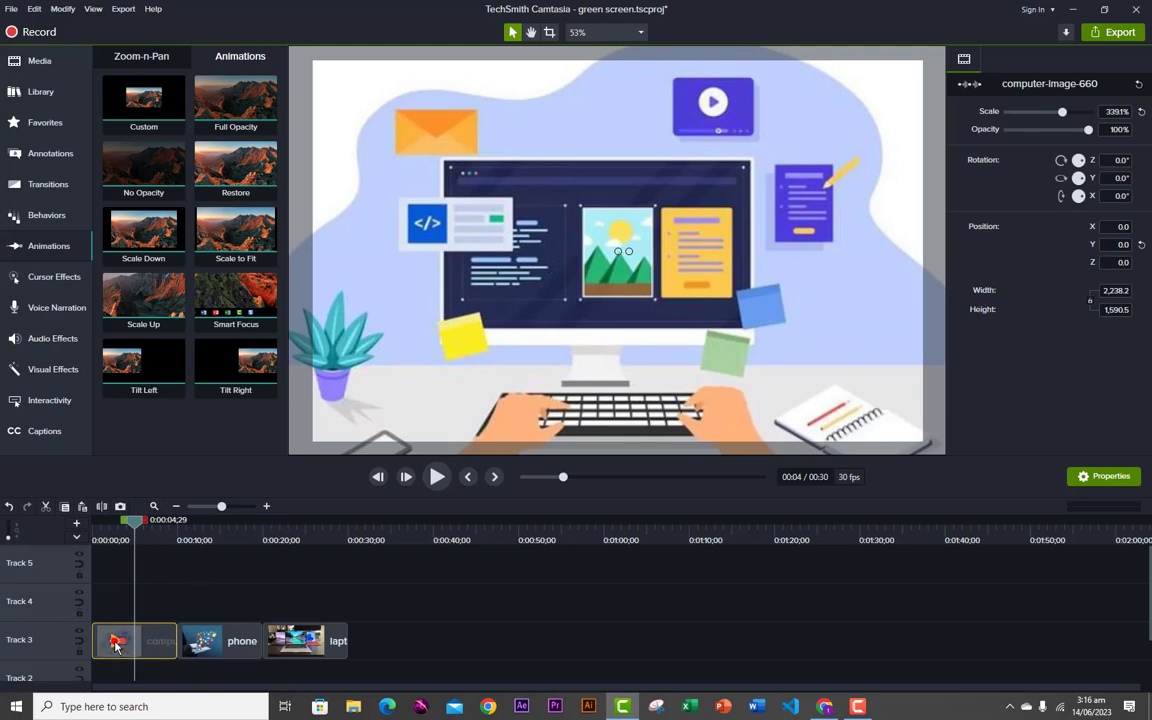
{"action": "left_click_drag", "start_coordinate": [120, 640], "coordinate": [104, 641]}
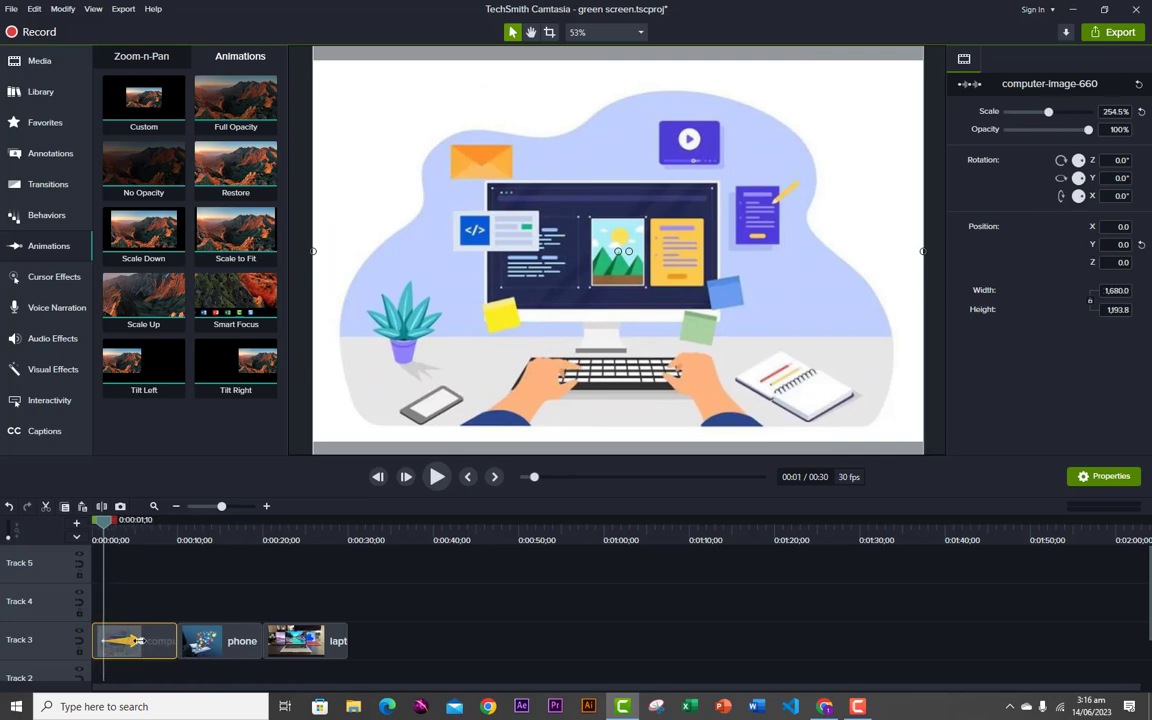
Add a Custom animation near the start of the phone clip and set its end scale to about 340.2%
{"action": "left_click_drag", "start_coordinate": [101, 522], "coordinate": [186, 524]}
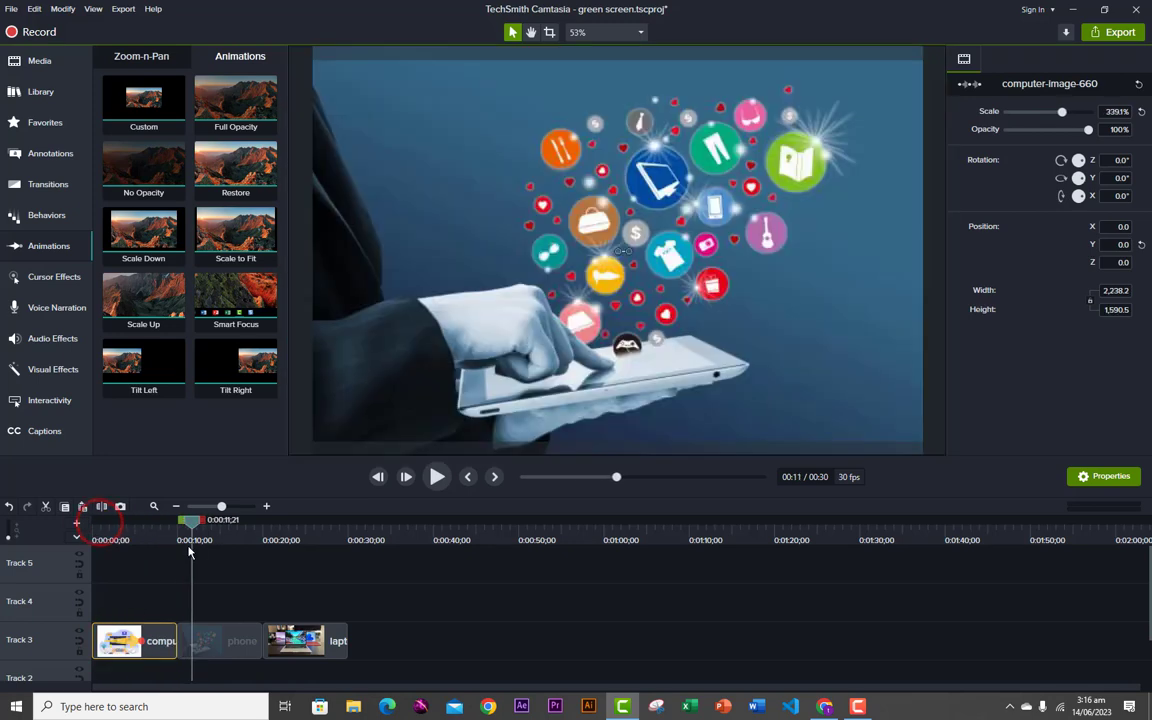
{"action": "left_click", "coordinate": [211, 643]}
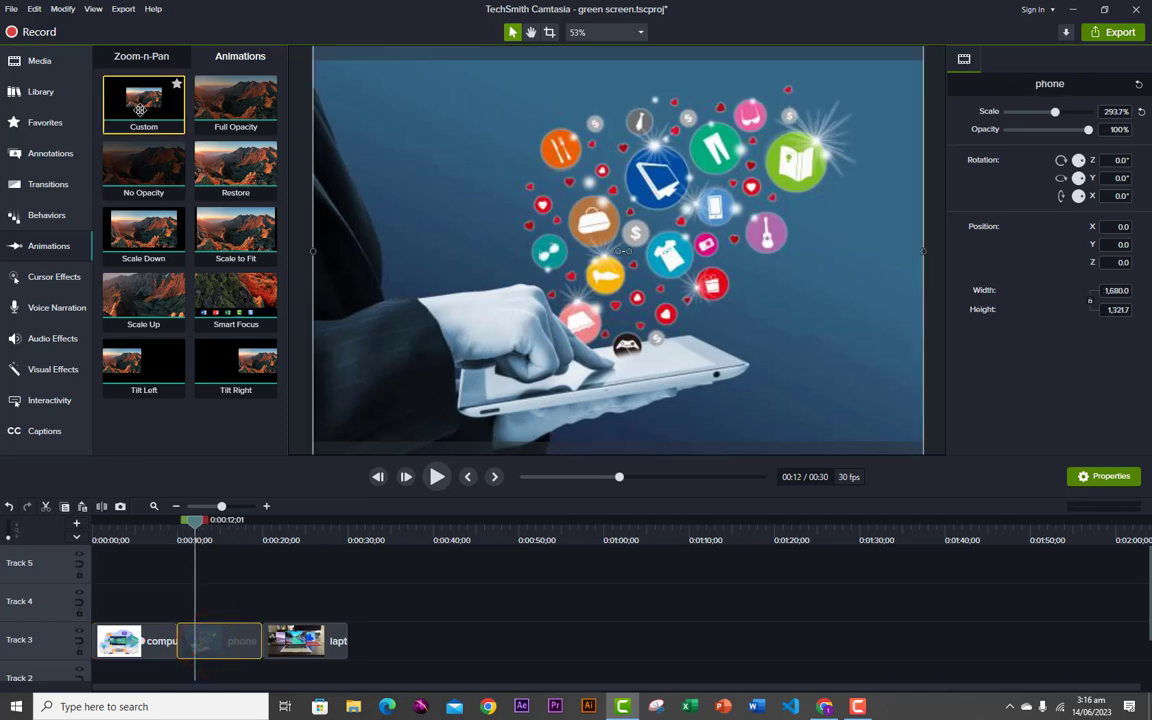
{"action": "mouse_move", "coordinate": [140, 110]}
{"action": "left_mouse_down"}
{"action": "mouse_move", "coordinate": [193, 520]}
{"action": "mouse_move", "coordinate": [225, 665]}
{"action": "mouse_move", "coordinate": [200, 645]}
{"action": "left_mouse_up"}
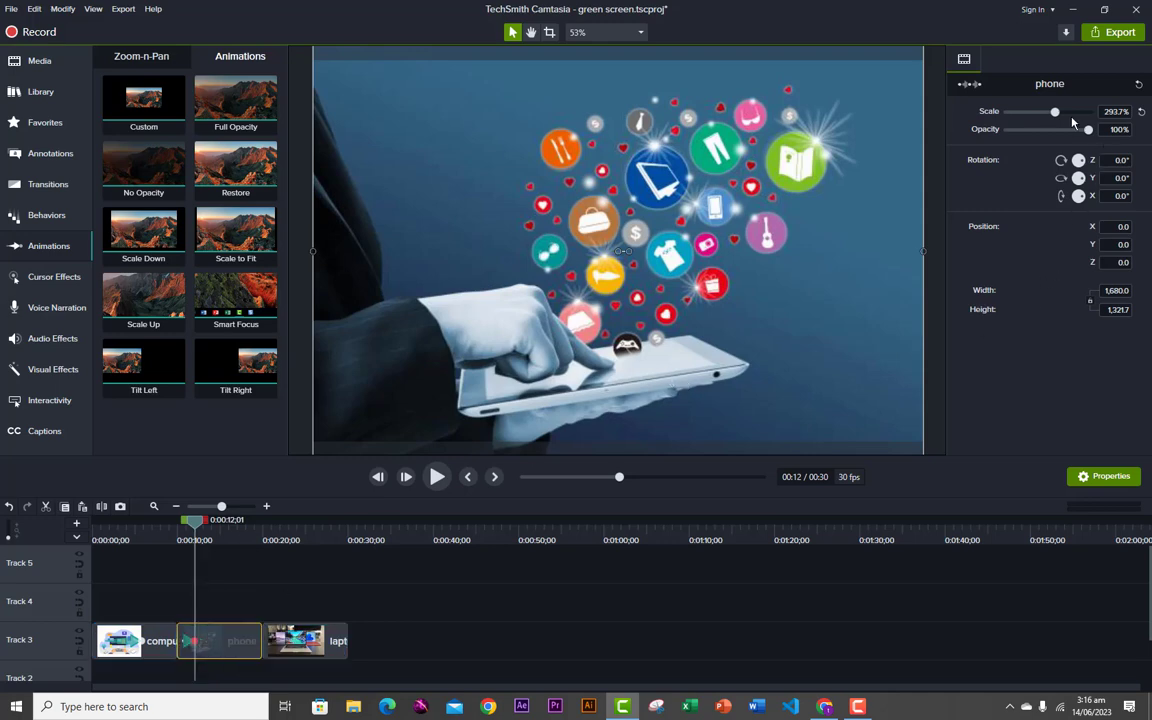
{"action": "left_click_drag", "start_coordinate": [1058, 113], "coordinate": [1066, 114]}
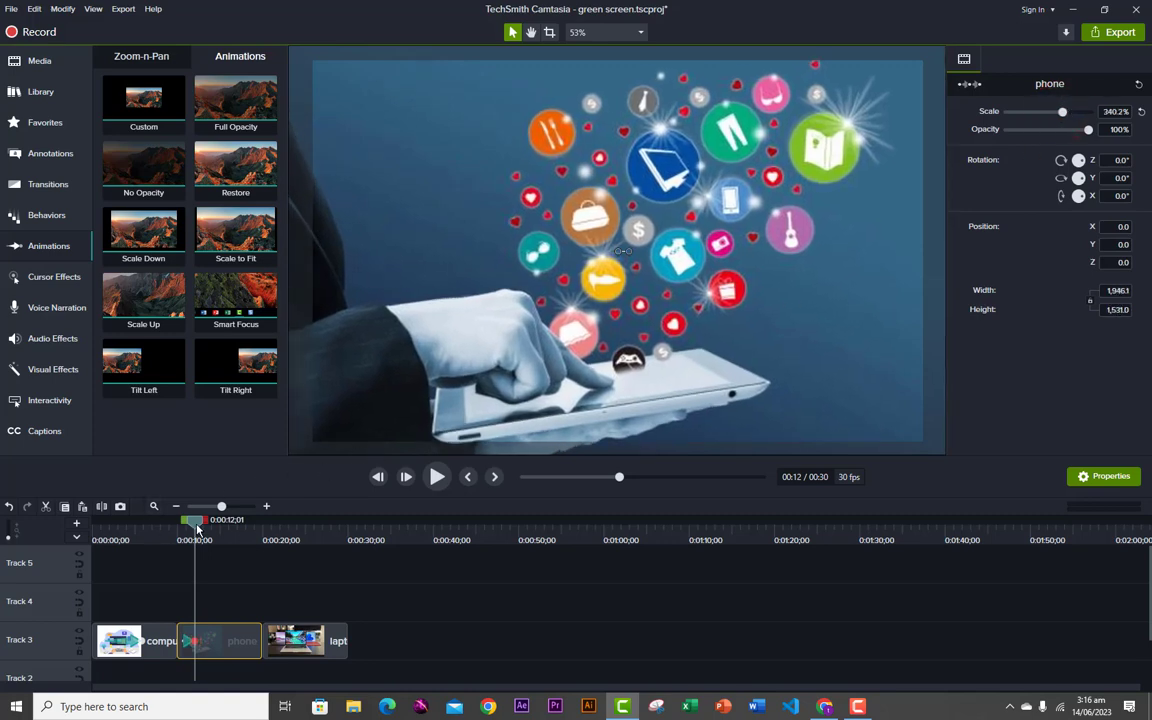
Add a second Custom animation to the phone clip, scale it down to about 221.8%, and extend it to about 15 seconds
{"action": "left_click_drag", "start_coordinate": [197, 526], "coordinate": [201, 526]}
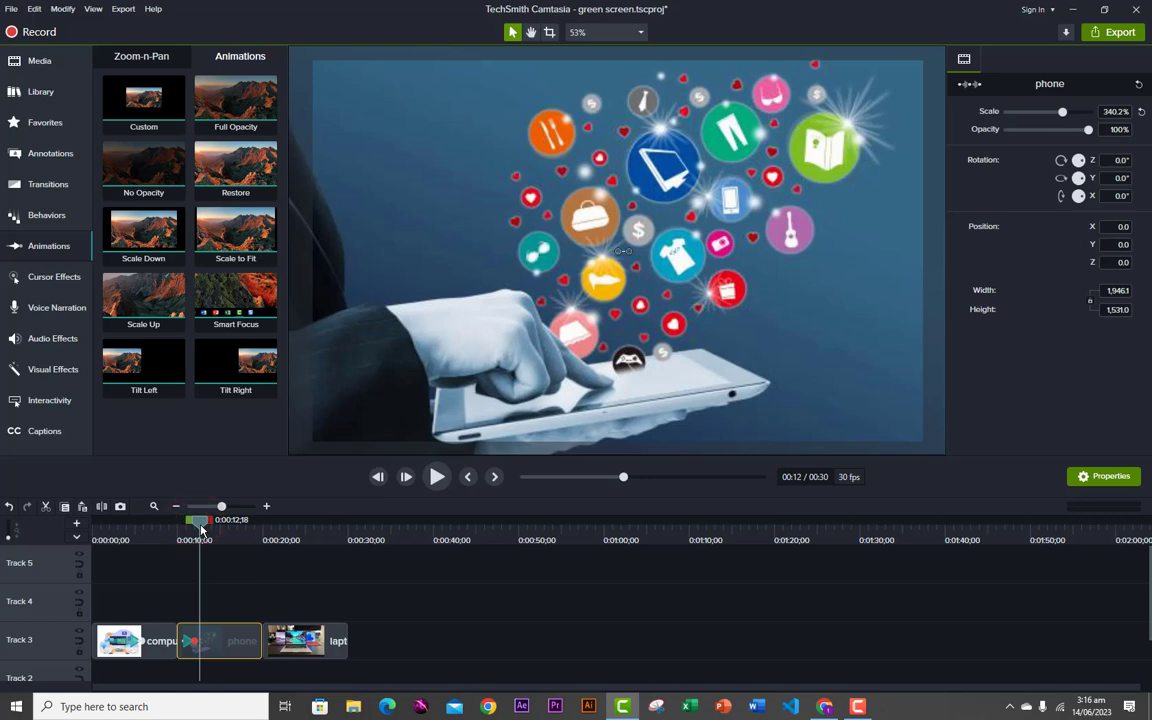
{"action": "left_click_drag", "start_coordinate": [141, 96], "coordinate": [215, 640]}
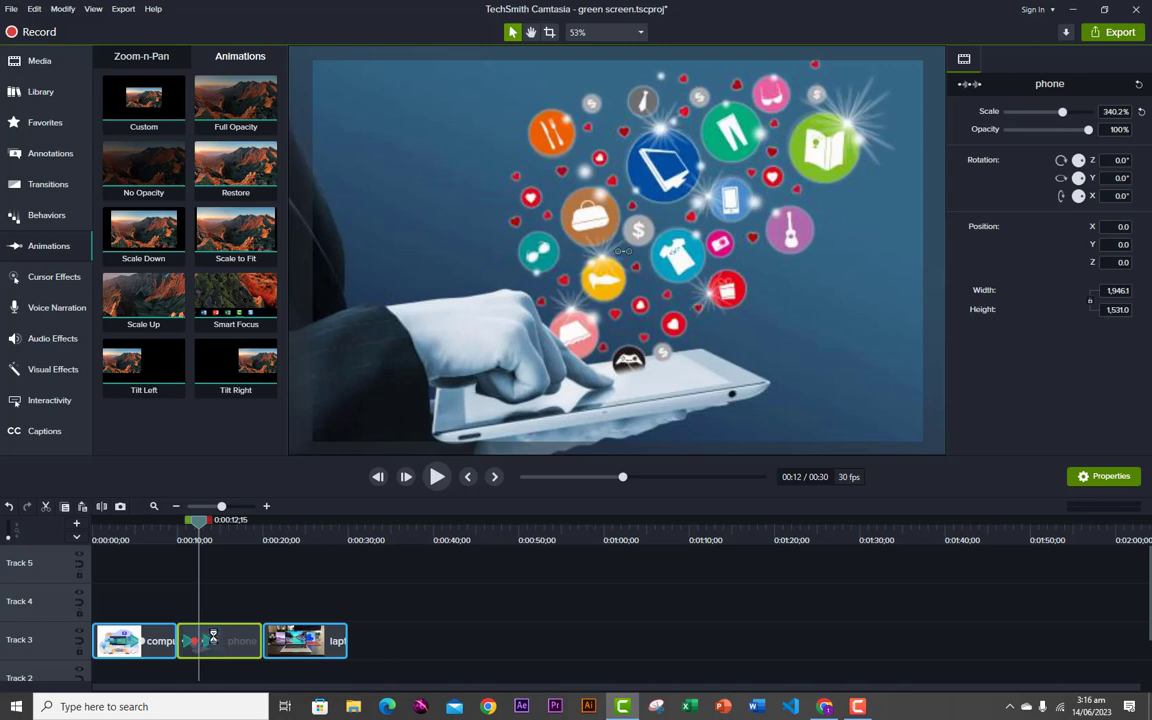
{"action": "left_click_drag", "start_coordinate": [213, 634], "coordinate": [214, 632]}
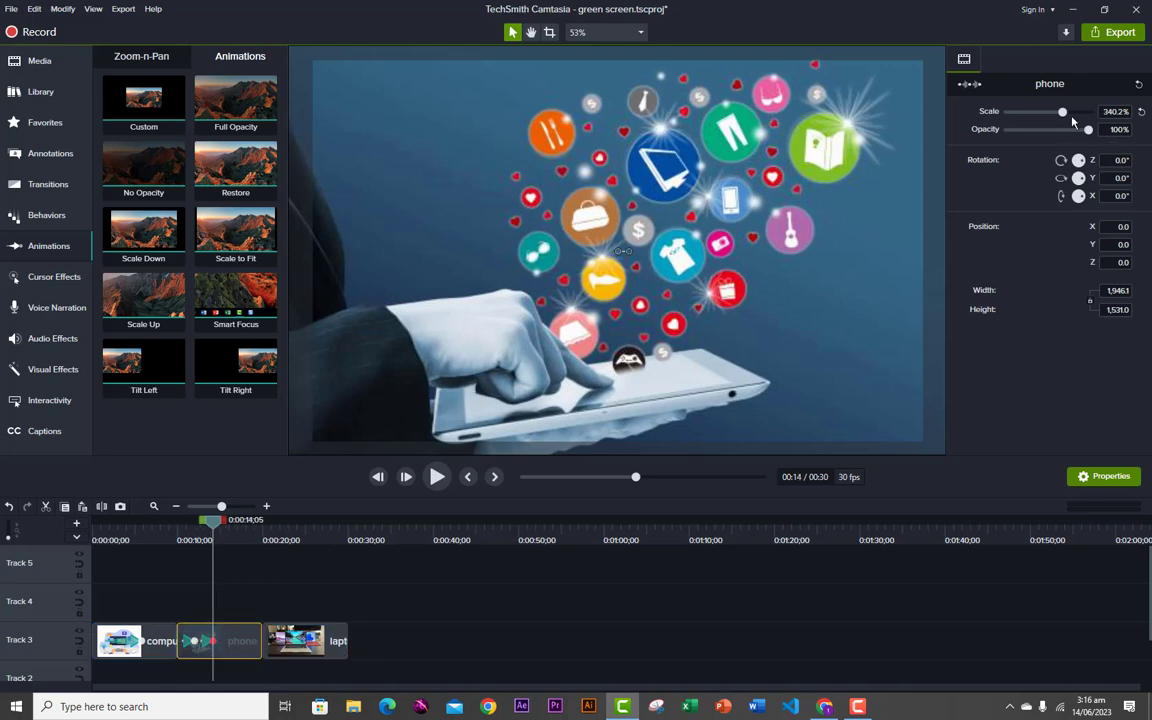
{"action": "left_click_drag", "start_coordinate": [1063, 113], "coordinate": [1045, 117]}
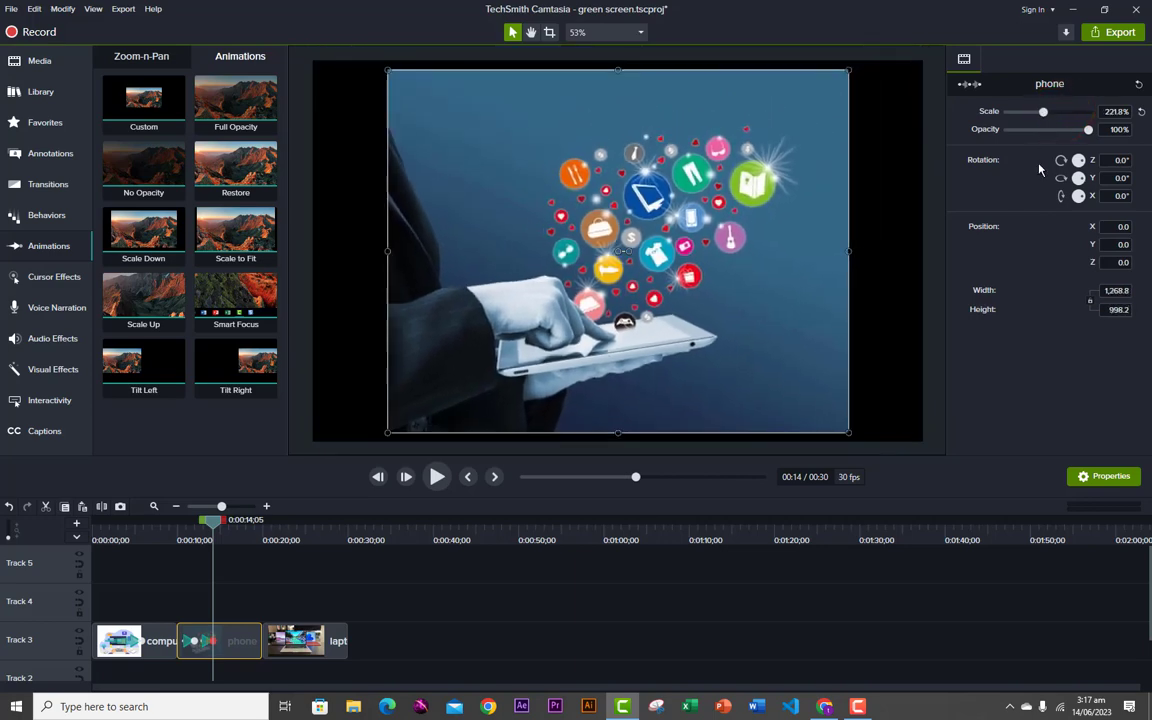
{"action": "left_click", "coordinate": [216, 641]}
{"action": "left_click_drag", "start_coordinate": [216, 641], "coordinate": [225, 641]}
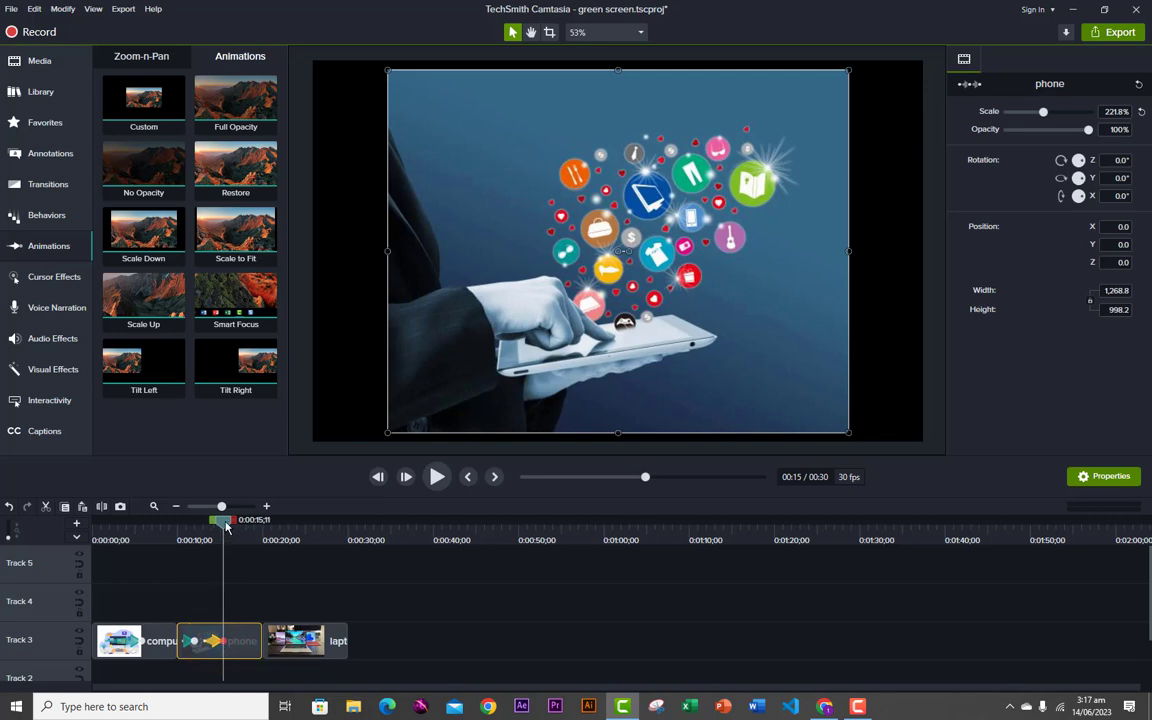
Add a Tilt Left animation near the end of the phone clip
{"action": "left_click_drag", "start_coordinate": [225, 527], "coordinate": [233, 528]}
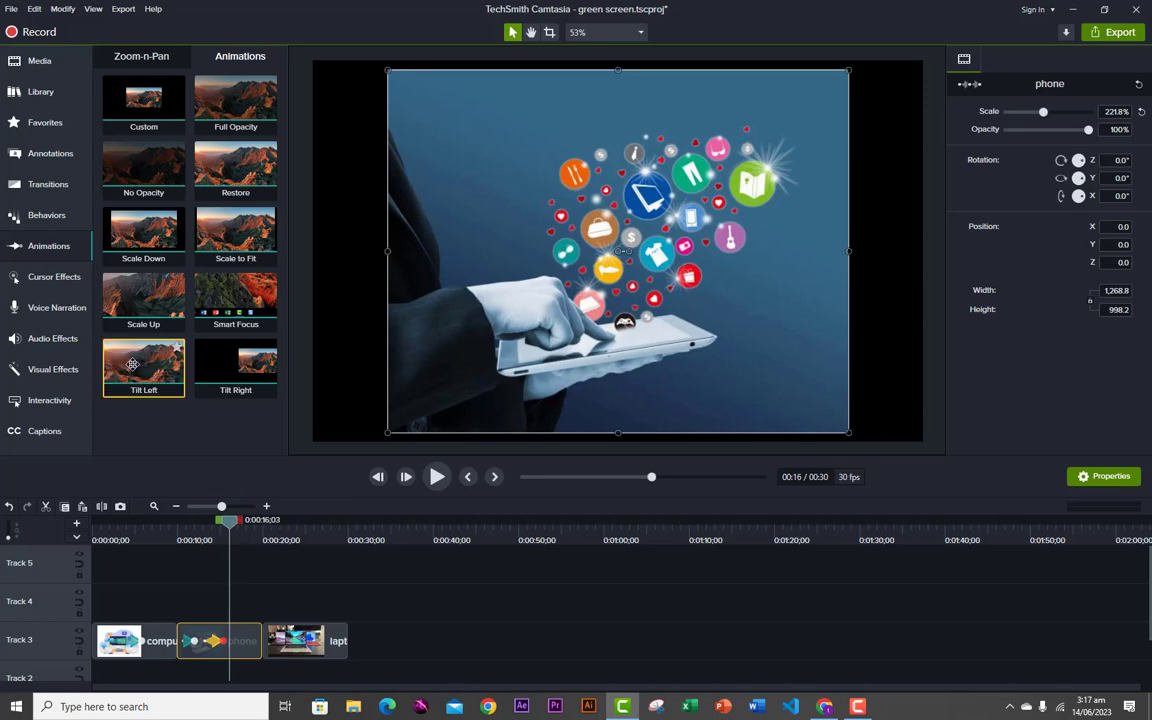
{"action": "left_click_drag", "start_coordinate": [135, 370], "coordinate": [253, 641]}
{"action": "left_click", "coordinate": [246, 641]}
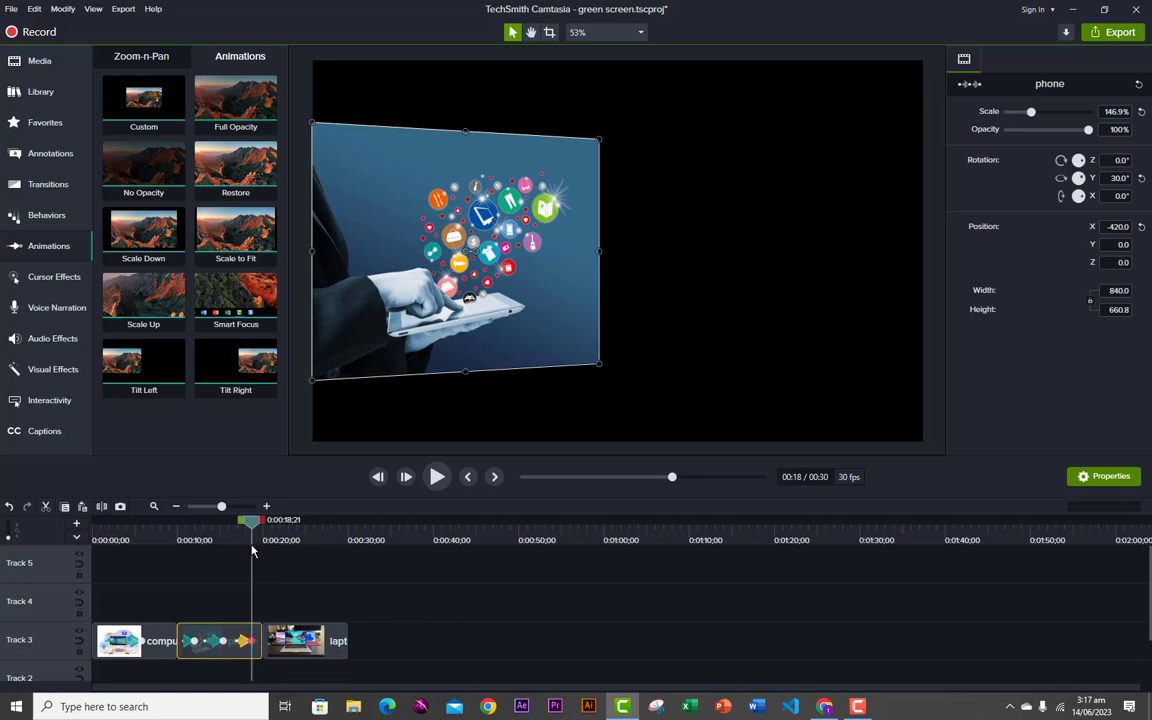
Add a Tilt Right animation at the start of the laptopo clip and extend it to about 23 seconds
{"action": "left_click_drag", "start_coordinate": [252, 522], "coordinate": [278, 545]}
{"action": "left_click_drag", "start_coordinate": [276, 548], "coordinate": [269, 550]}
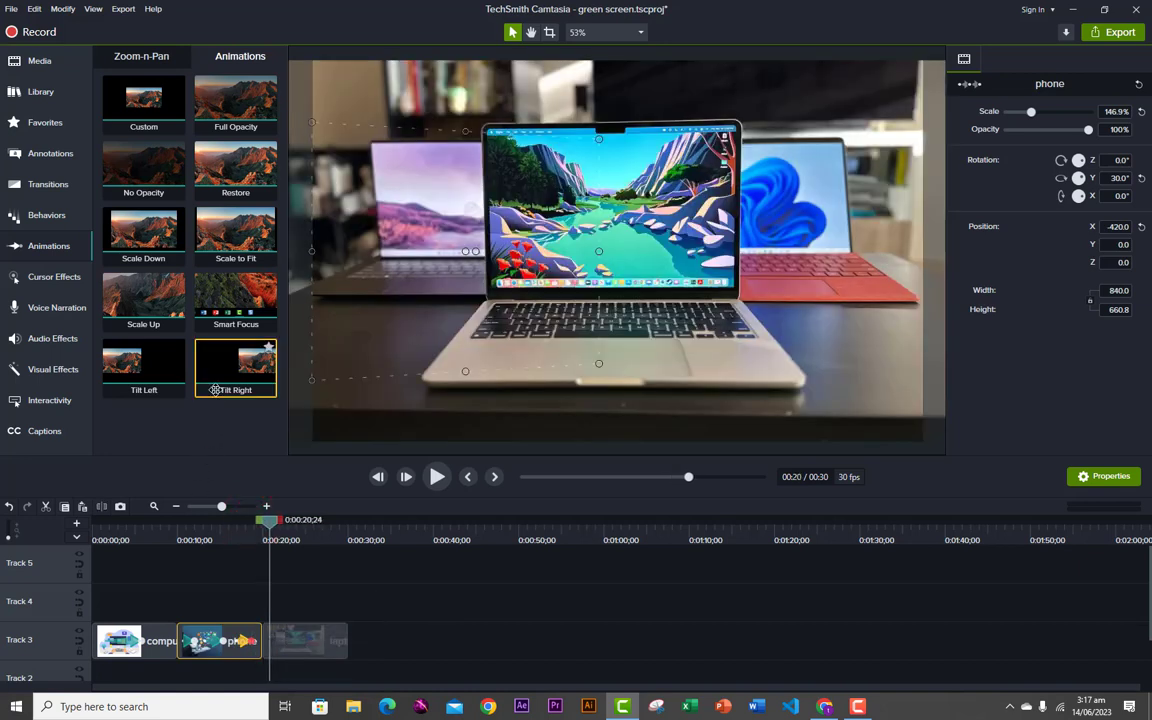
{"action": "mouse_move", "coordinate": [228, 363]}
{"action": "left_mouse_down"}
{"action": "mouse_move", "coordinate": [265, 505]}
{"action": "mouse_move", "coordinate": [281, 648]}
{"action": "left_mouse_up"}
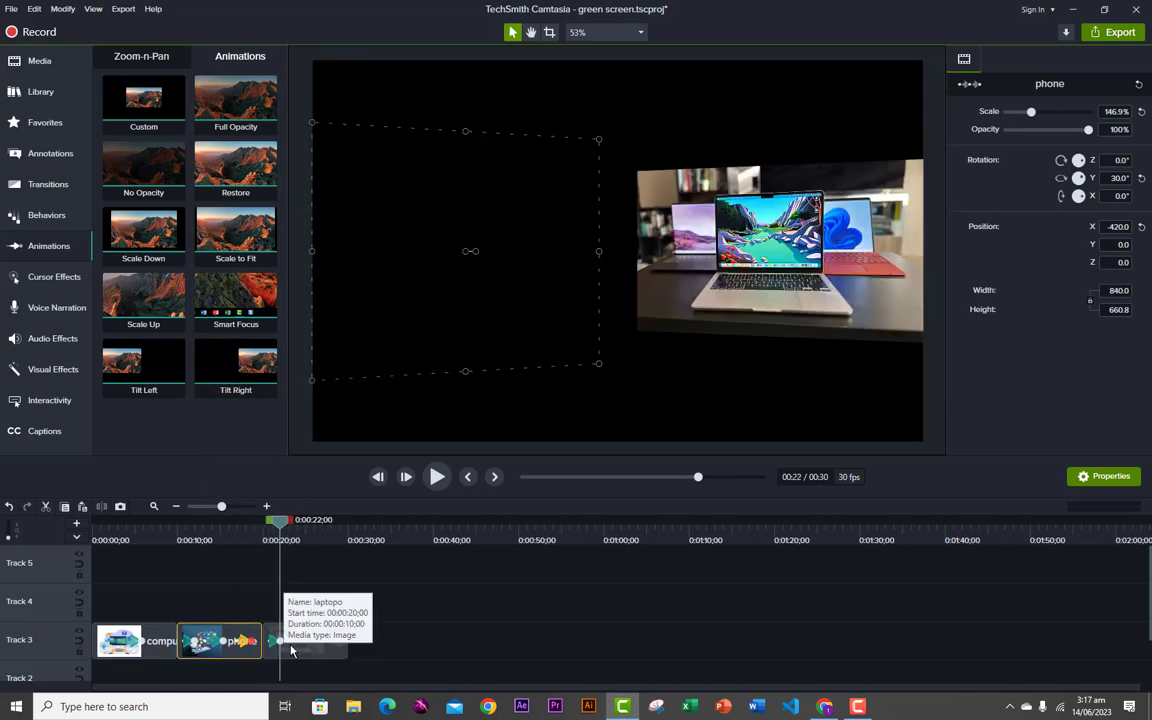
{"action": "left_click_drag", "start_coordinate": [282, 644], "coordinate": [294, 643]}
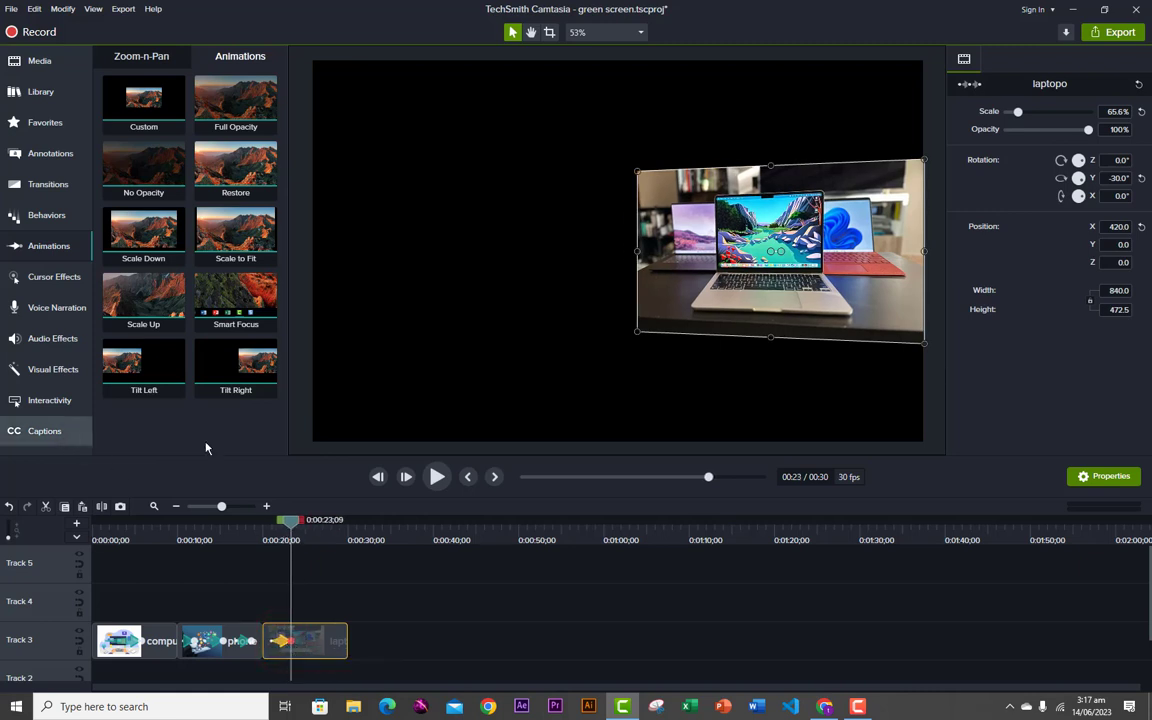
Place laptopo.jpg on Track 2 beneath the tilting laptopo clip and enlarge it to about 145.8% to fill the canvas
{"action": "left_click", "coordinate": [18, 61]}
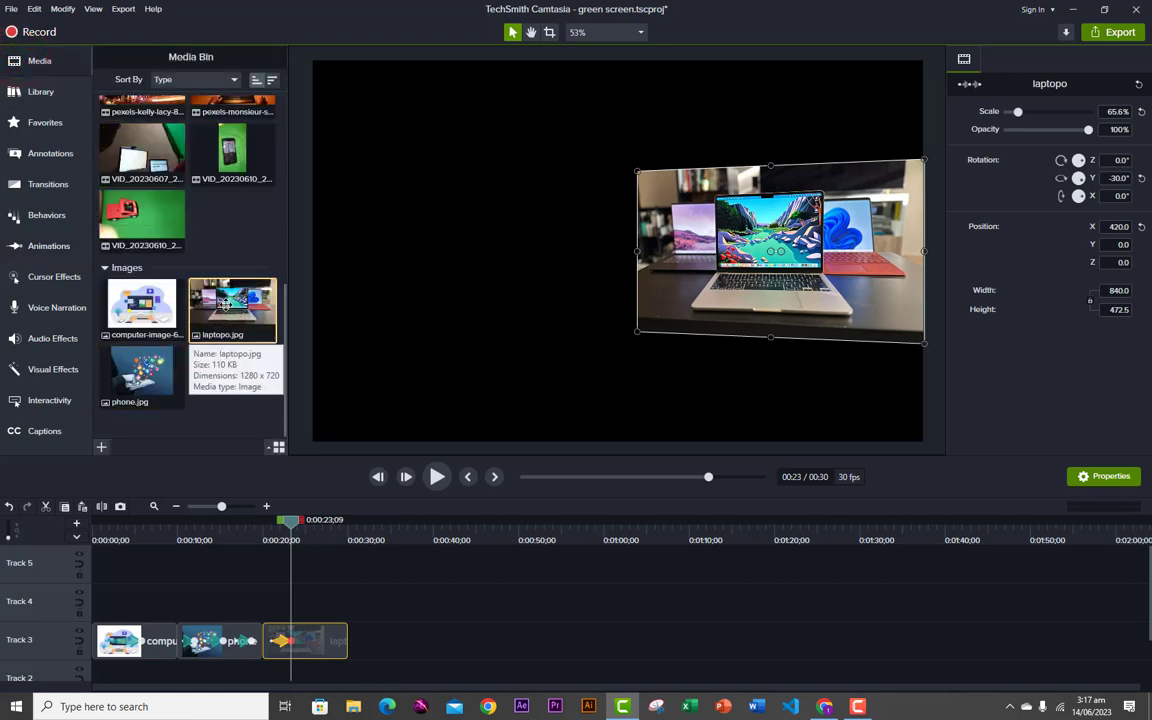
{"action": "left_click_drag", "start_coordinate": [225, 303], "coordinate": [298, 637]}
{"action": "left_click_drag", "start_coordinate": [385, 383], "coordinate": [356, 421]}
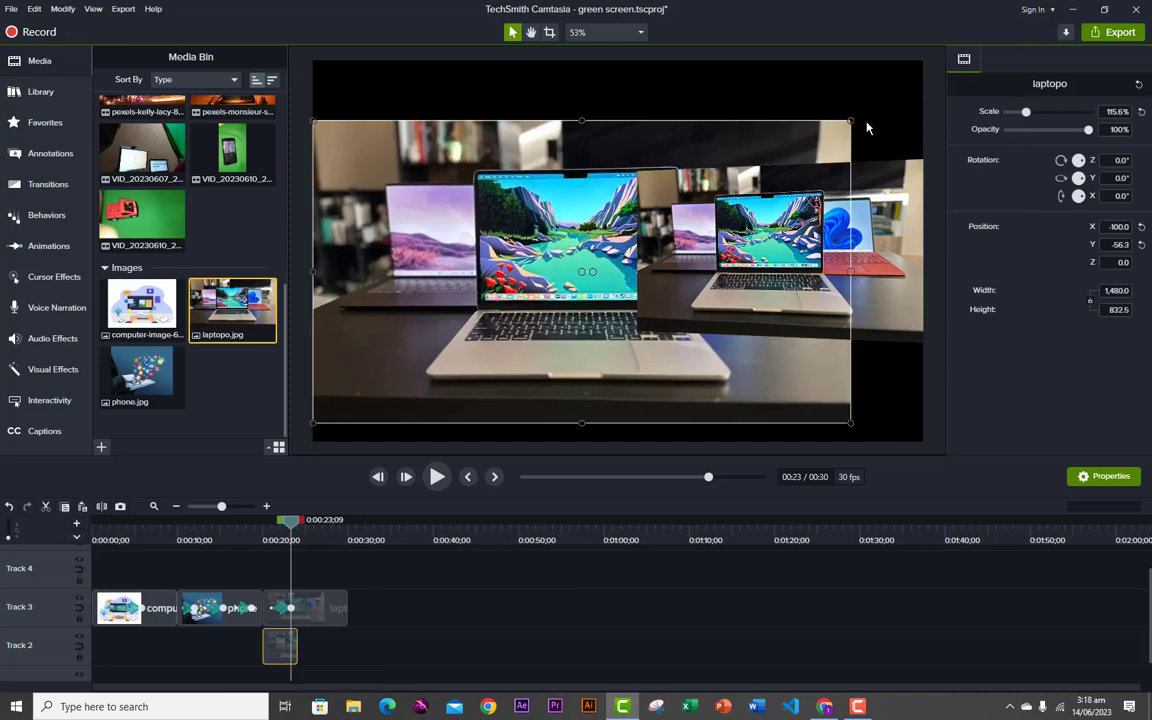
{"action": "left_click_drag", "start_coordinate": [851, 121], "coordinate": [926, 78]}
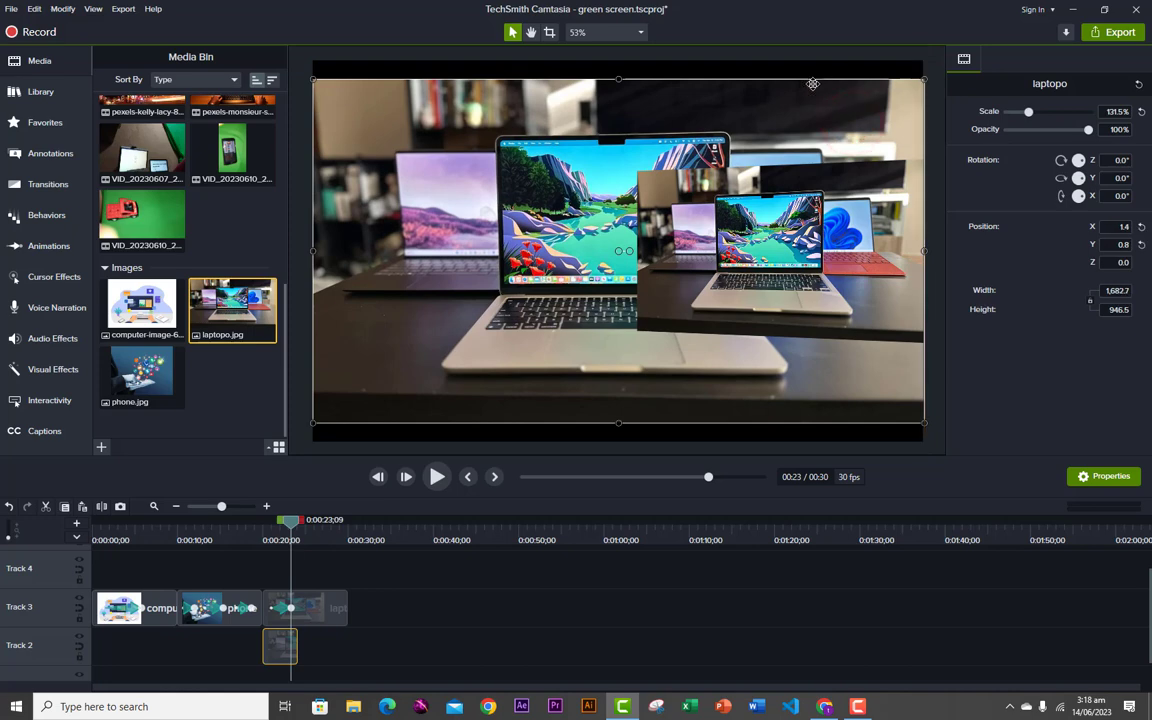
{"action": "left_click_drag", "start_coordinate": [618, 78], "coordinate": [618, 60]}
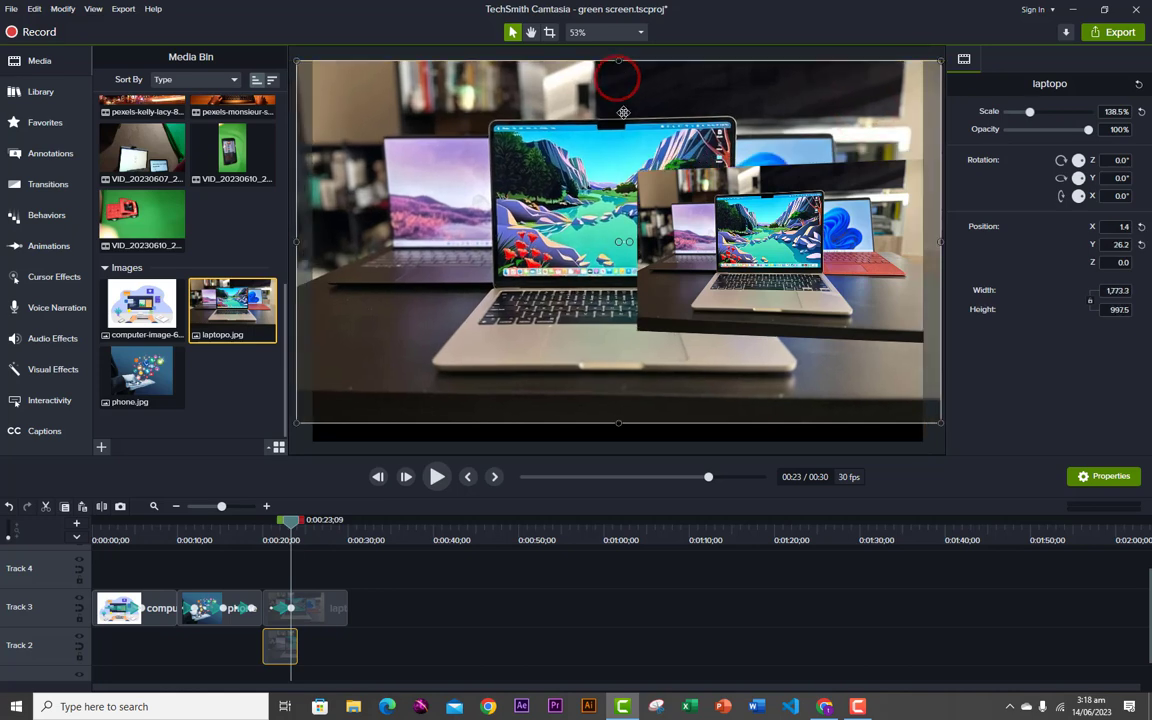
{"action": "left_click", "coordinate": [620, 424]}
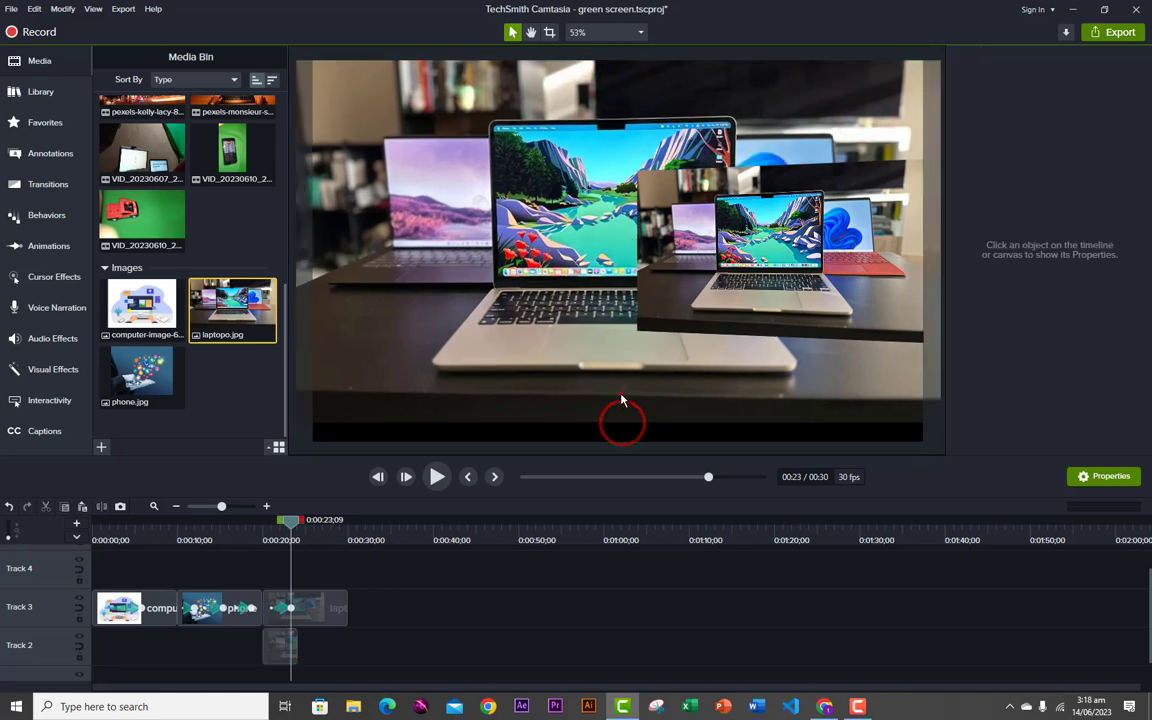
{"action": "left_click", "coordinate": [619, 395]}
{"action": "left_click_drag", "start_coordinate": [619, 424], "coordinate": [619, 441]}
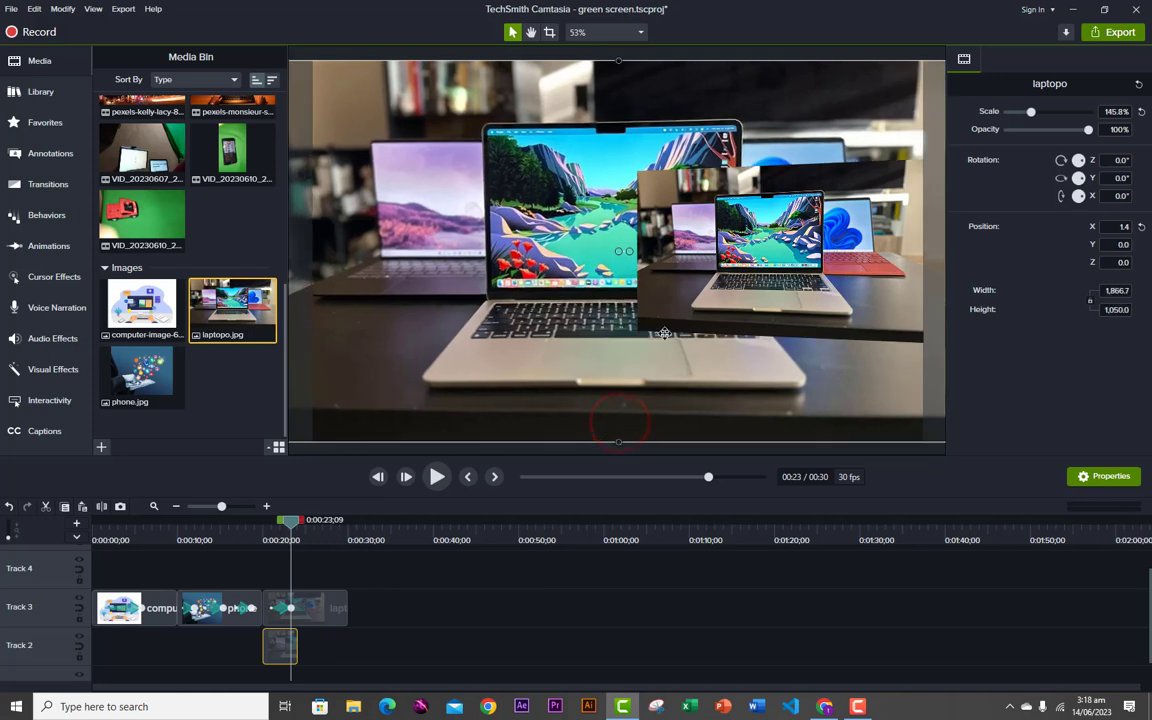
Extend the Tilt Right animation on the laptopo clip to about 25 seconds, with the Track 2 copy ending at the same point
{"action": "left_click", "coordinate": [289, 607]}
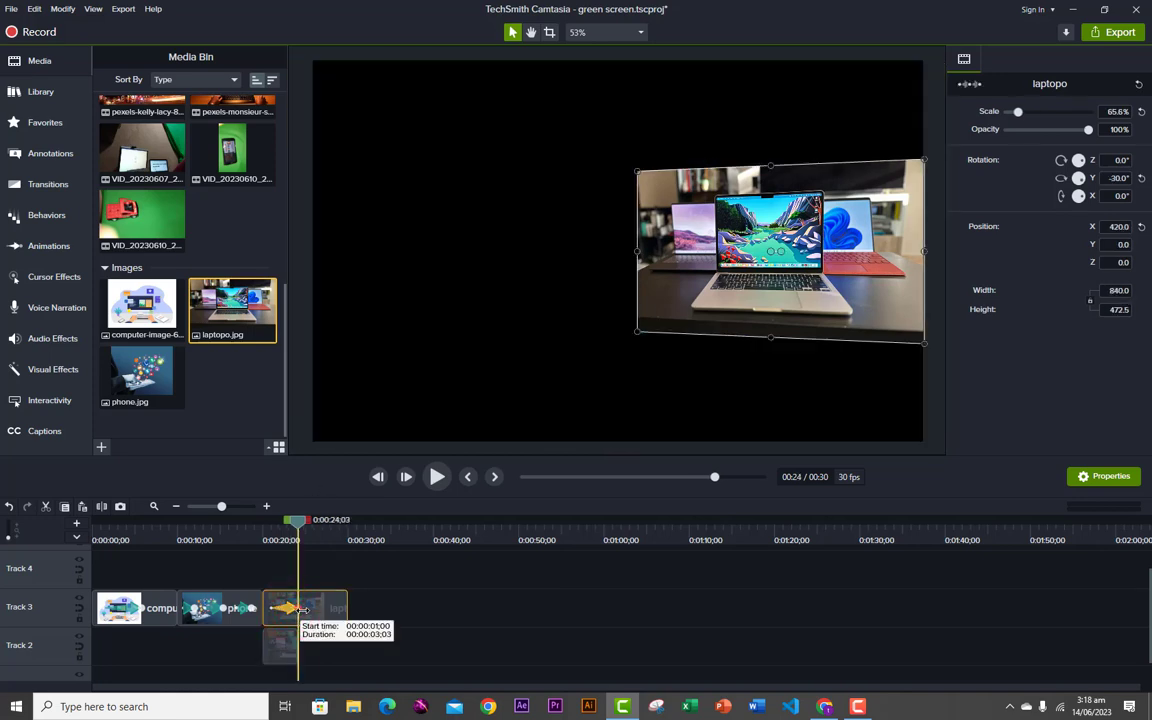
{"action": "left_click_drag", "start_coordinate": [303, 609], "coordinate": [313, 652]}
{"action": "left_click", "coordinate": [287, 646]}
Place phone.jpg on Track 2 beneath the phone clip's Tilt Left animation and enlarge it to about 293.7% to span the canvas width
{"action": "left_click", "coordinate": [200, 610]}
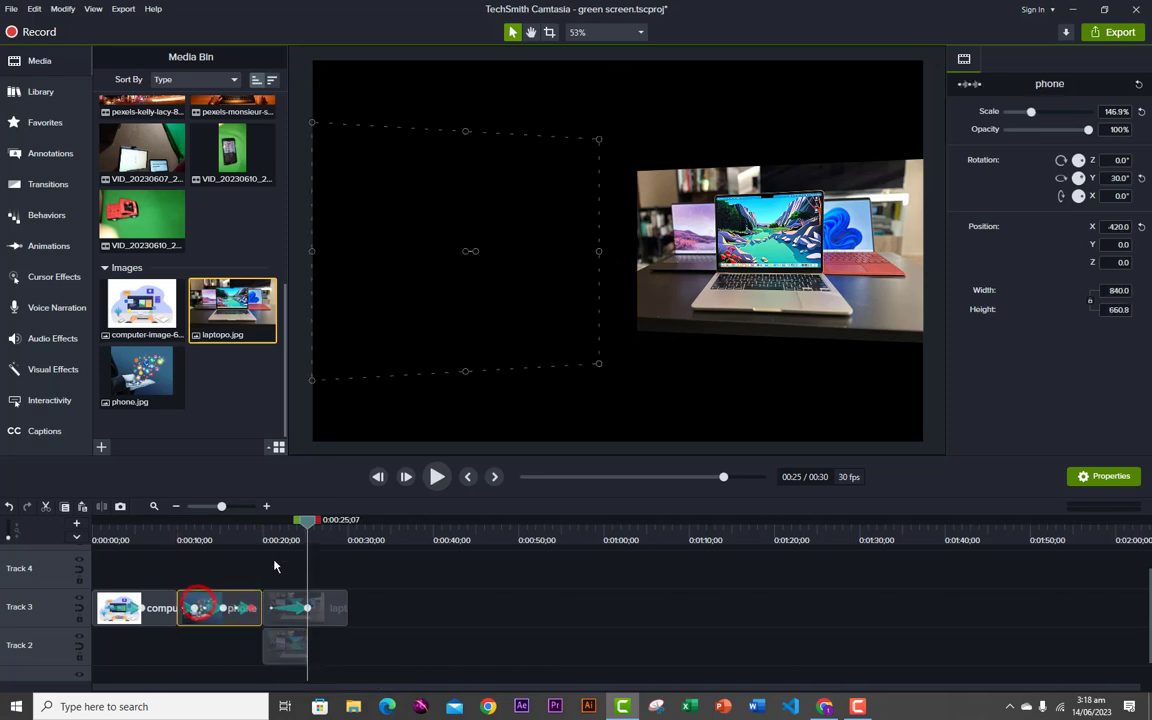
{"action": "left_click_drag", "start_coordinate": [291, 528], "coordinate": [247, 535]}
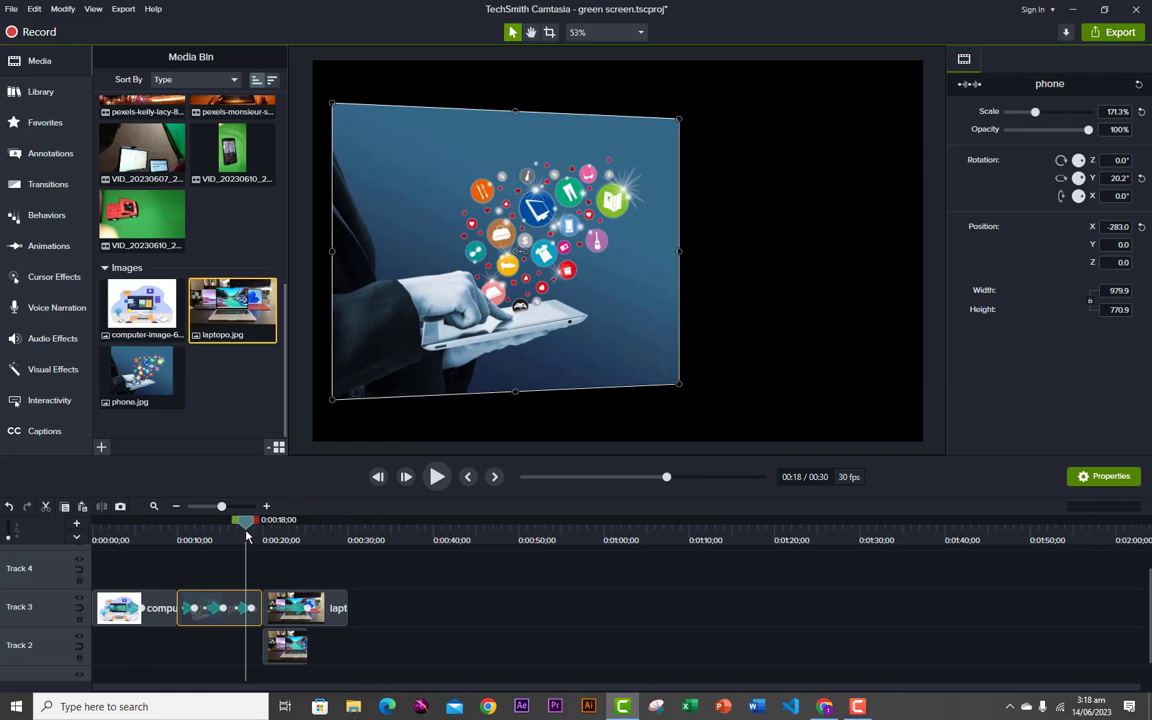
{"action": "left_click_drag", "start_coordinate": [142, 378], "coordinate": [237, 645]}
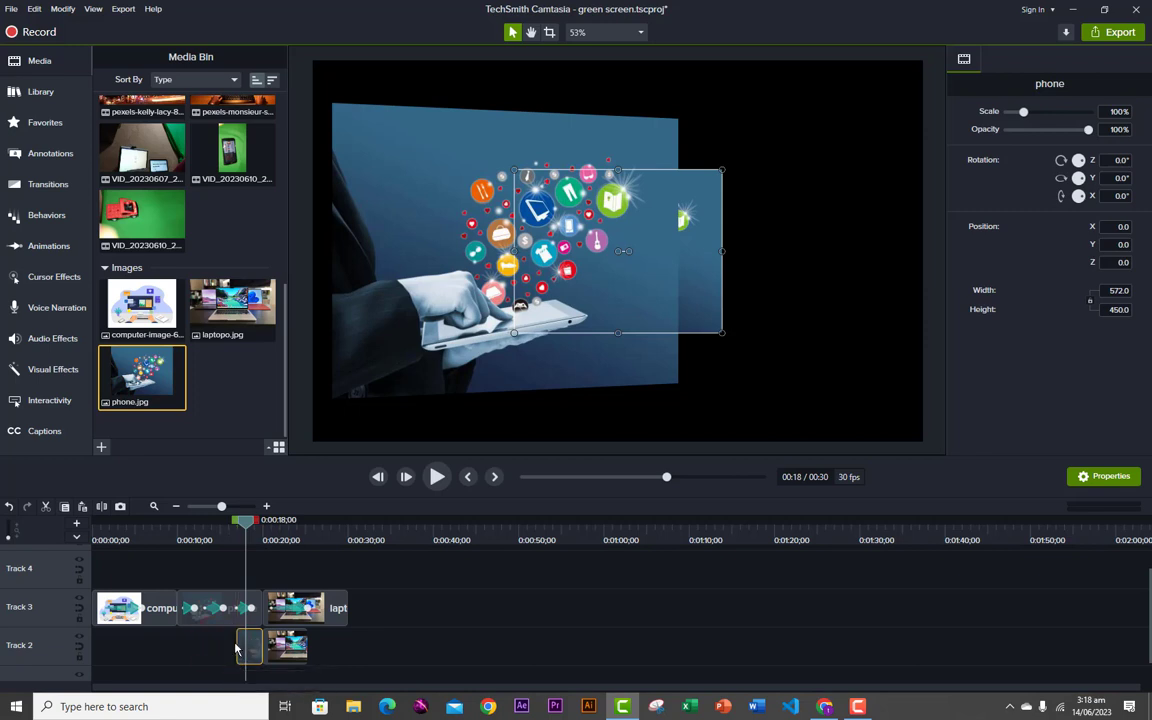
{"action": "left_click_drag", "start_coordinate": [514, 333], "coordinate": [380, 356]}
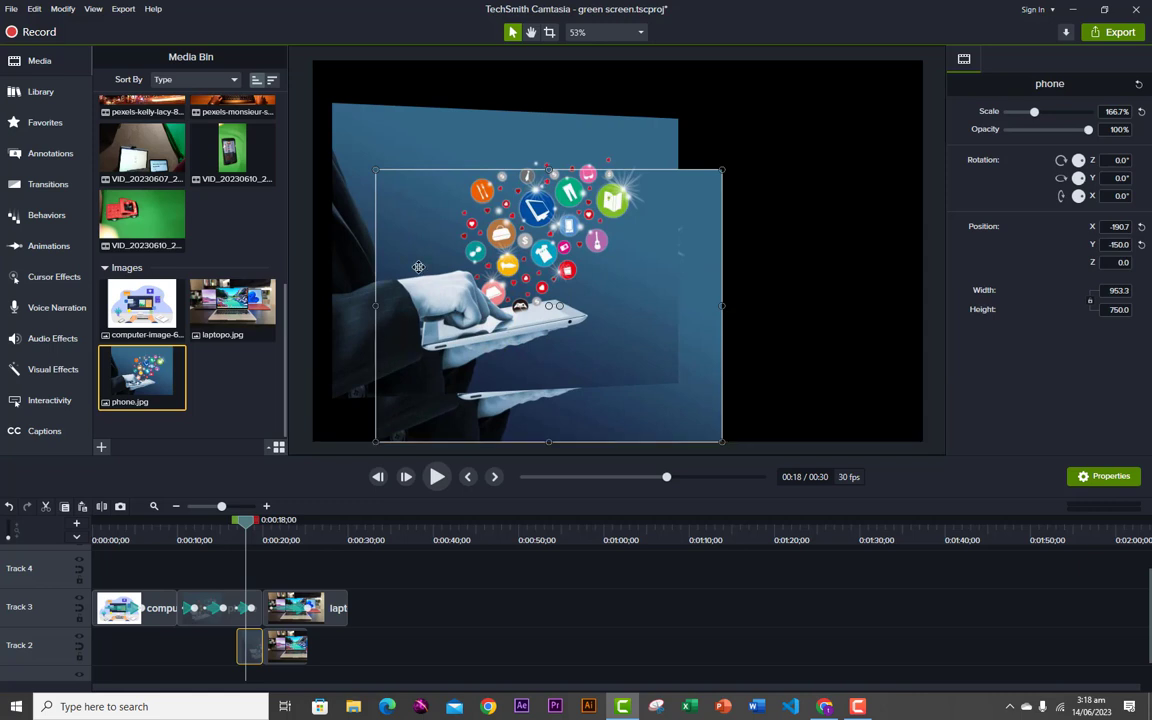
{"action": "left_click_drag", "start_coordinate": [374, 170], "coordinate": [345, 120]}
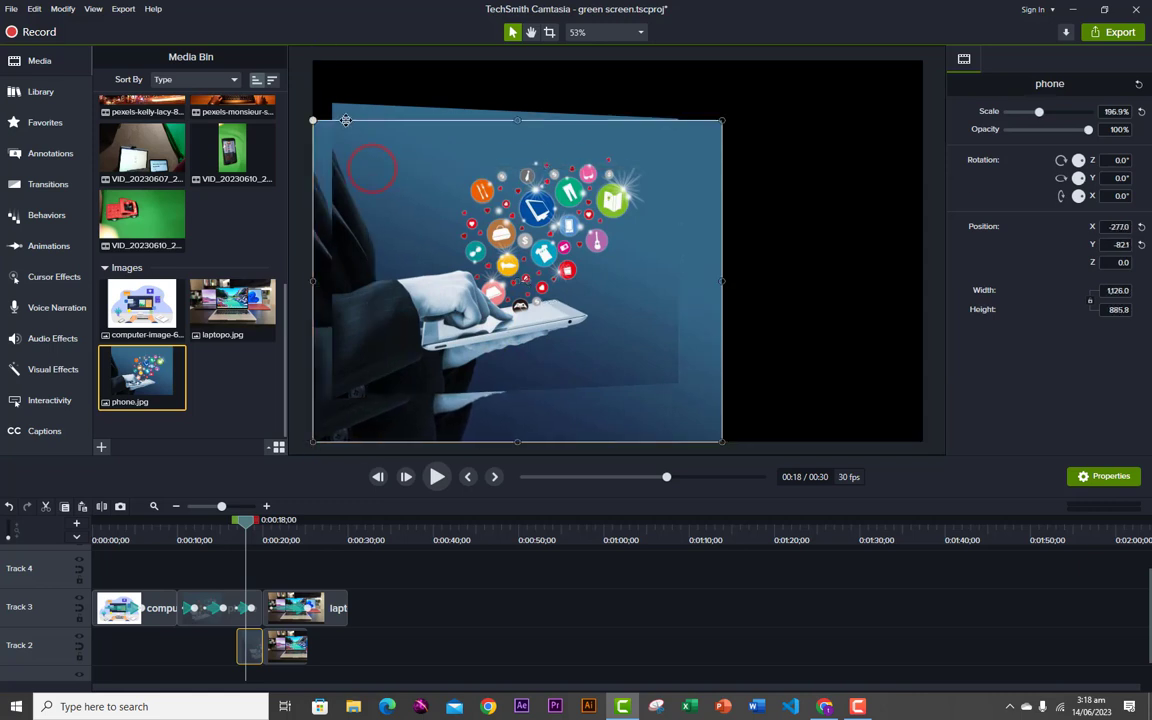
{"action": "left_click_drag", "start_coordinate": [722, 120], "coordinate": [790, 62]}
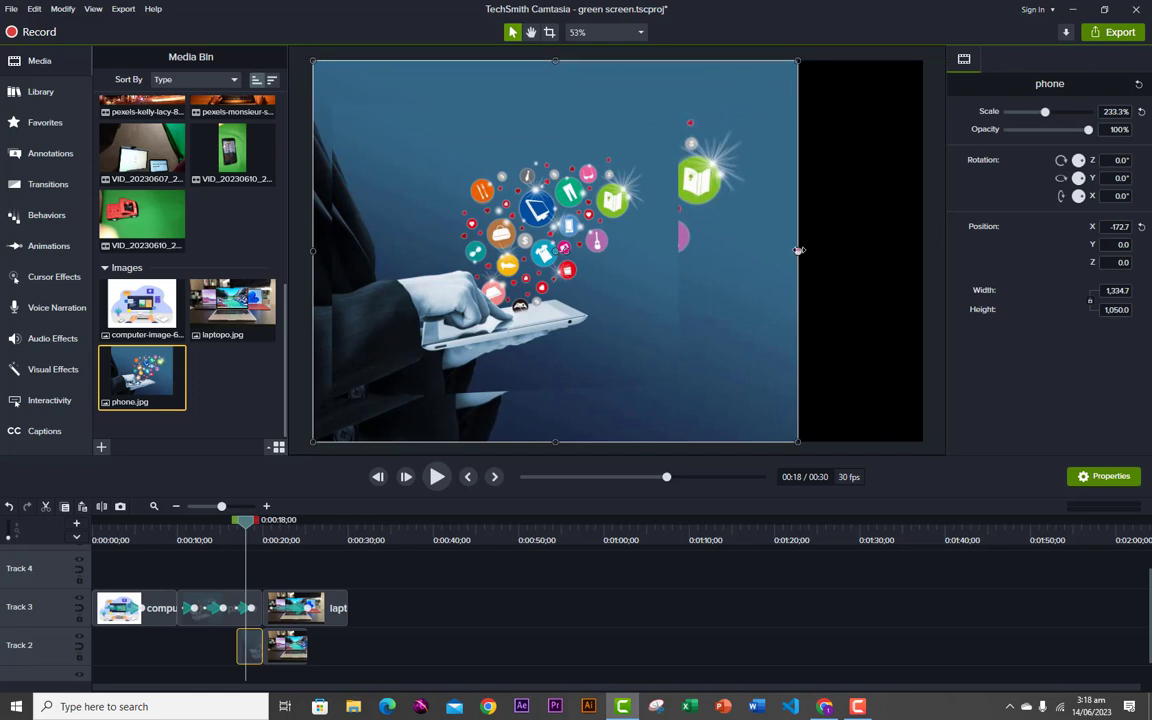
{"action": "left_click_drag", "start_coordinate": [798, 250], "coordinate": [926, 249]}
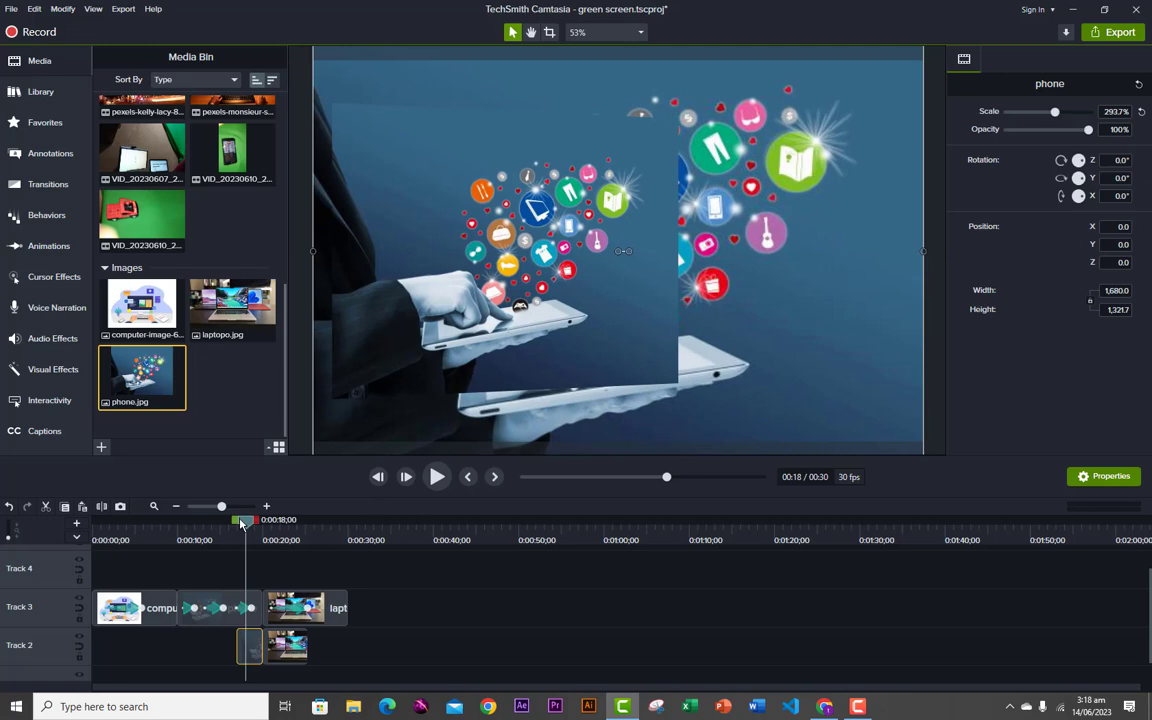
Play the sequence from the beginning to preview all the animations, and scrub back to the computer image clip
{"action": "left_click_drag", "start_coordinate": [245, 528], "coordinate": [95, 522]}
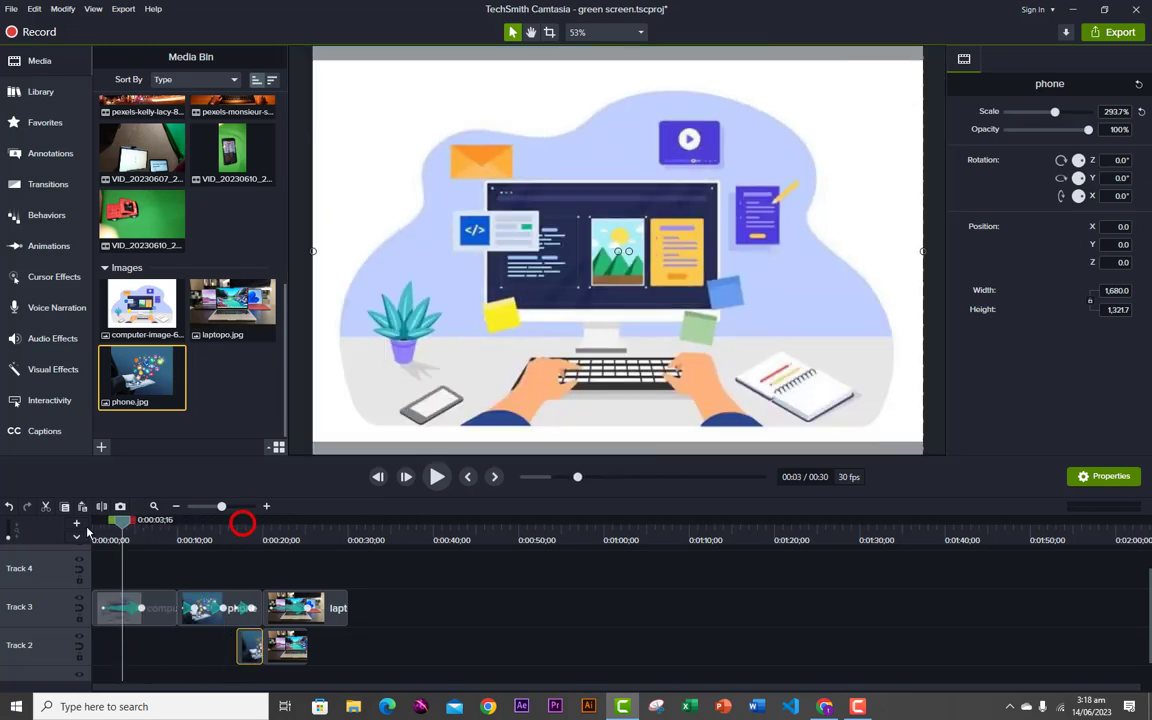
{"action": "left_click", "coordinate": [437, 477]}
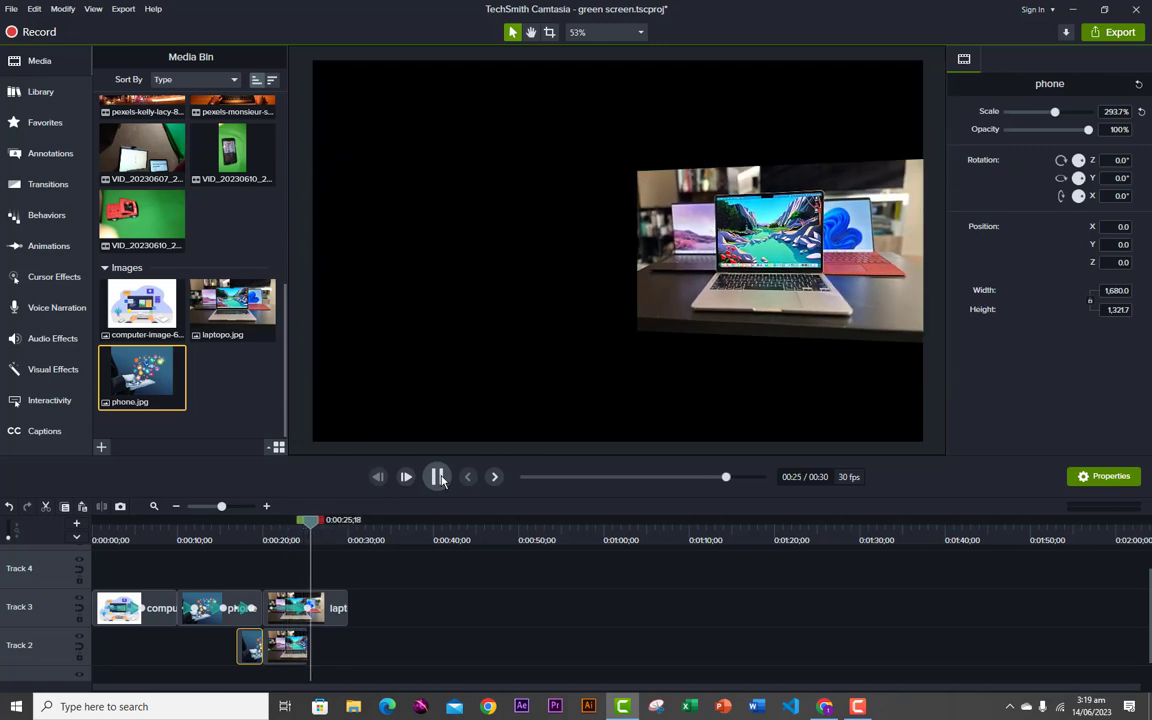
{"action": "left_click", "coordinate": [447, 480]}
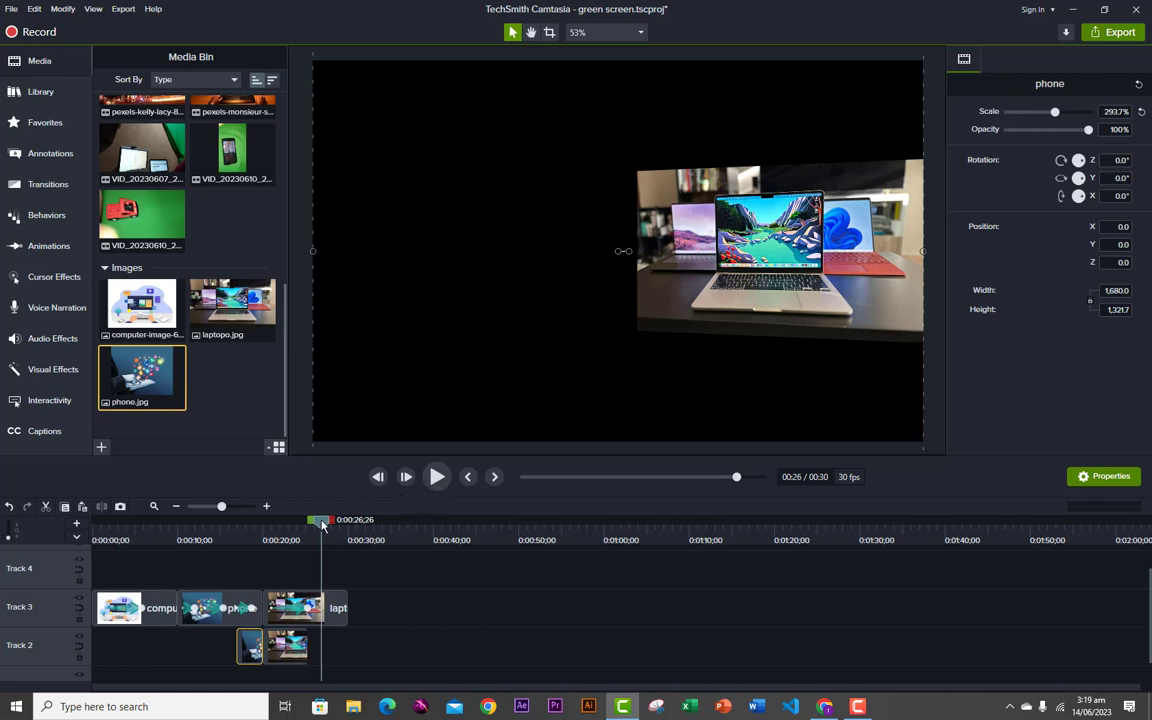
{"action": "left_click_drag", "start_coordinate": [322, 524], "coordinate": [335, 530]}
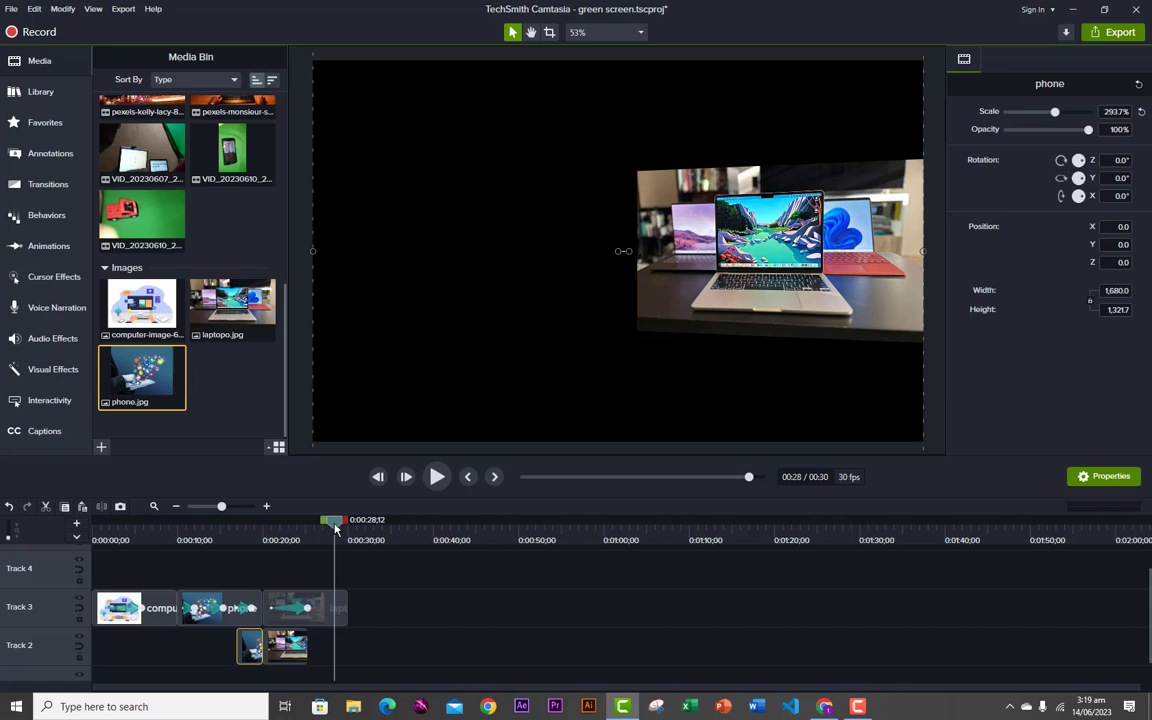
{"action": "left_click_drag", "start_coordinate": [335, 530], "coordinate": [173, 527]}
{"action": "right_click", "coordinate": [172, 528]}
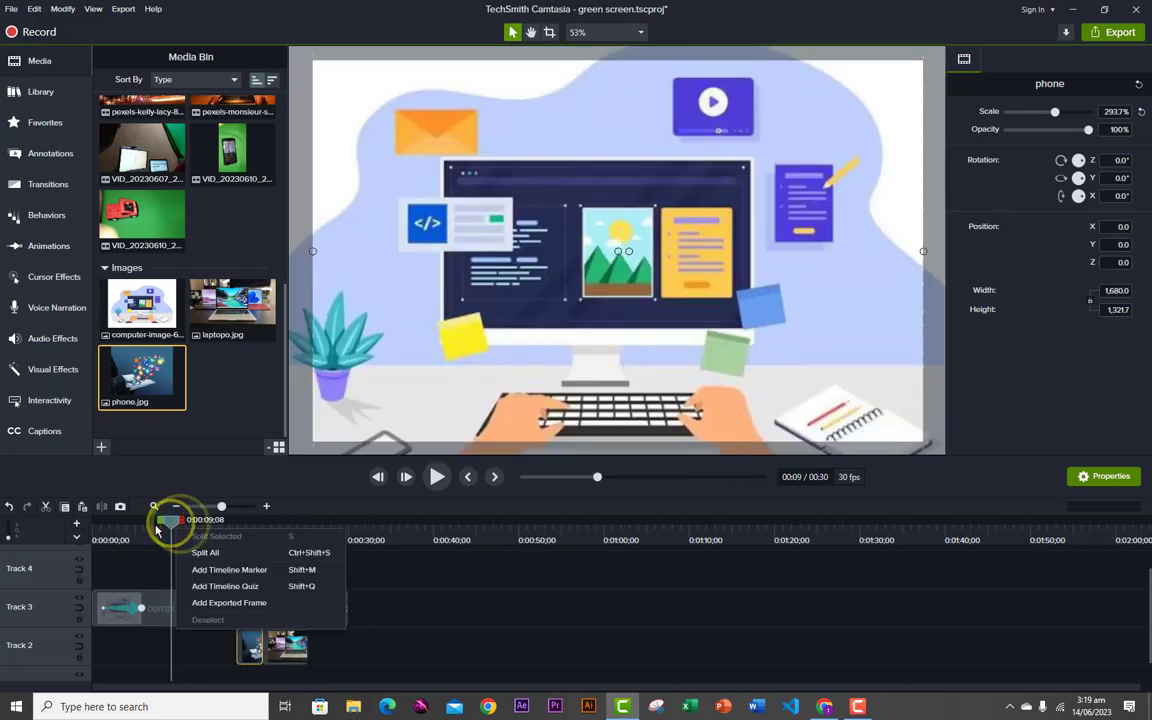
Shorten the computer image clip to about 7 seconds and shift the phone and laptopo clips on both tracks back against it
{"action": "left_click", "coordinate": [158, 569]}
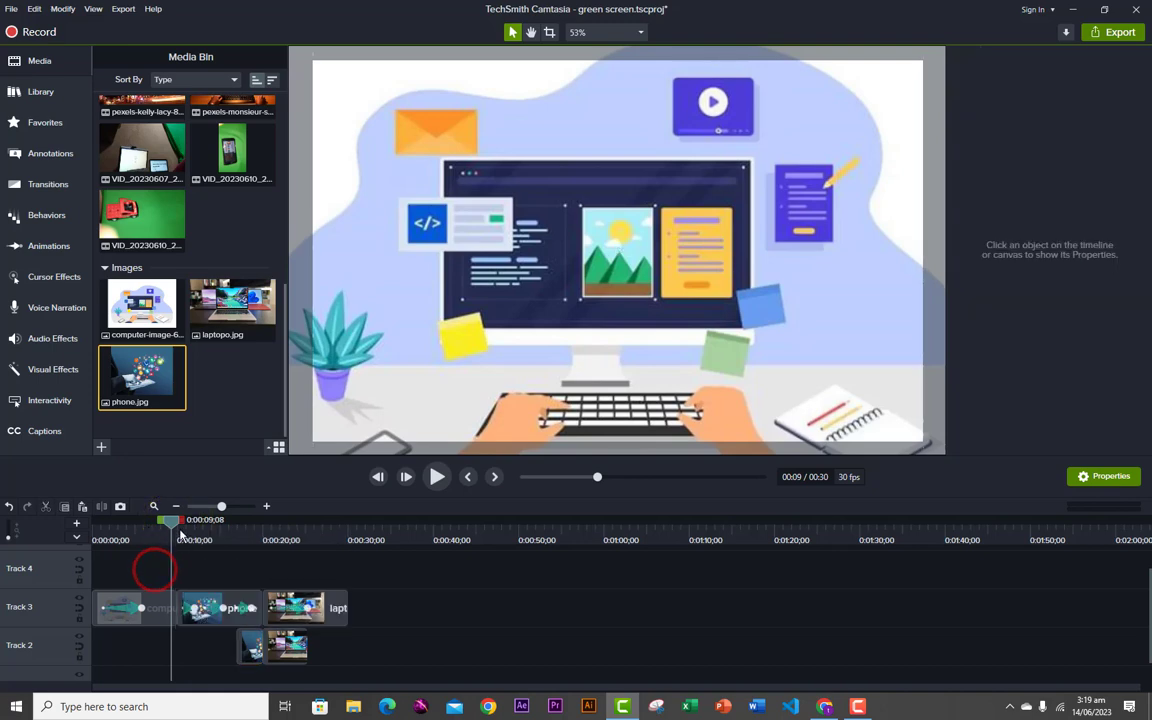
{"action": "left_click", "coordinate": [92, 538]}
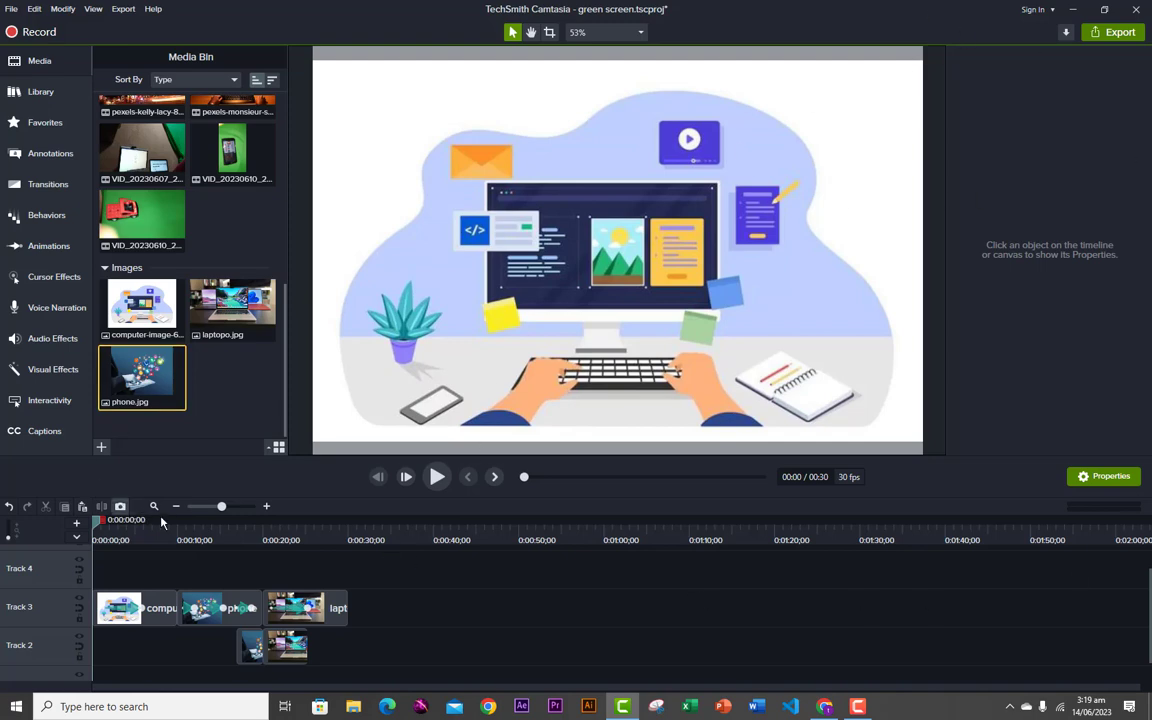
{"action": "left_click", "coordinate": [165, 614]}
{"action": "left_click_drag", "start_coordinate": [175, 608], "coordinate": [307, 655]}
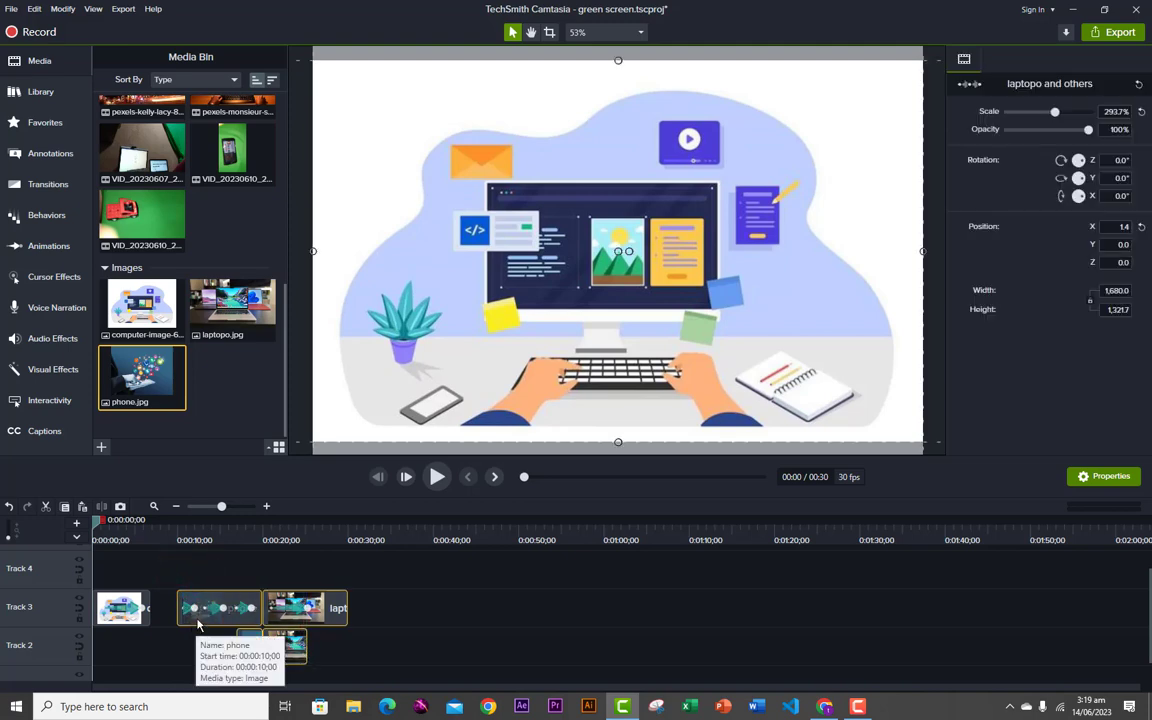
{"action": "left_click_drag", "start_coordinate": [190, 620], "coordinate": [164, 622]}
Apply the Arrows transition to all three image clips on Track 3 together and play the sequence from the beginning
{"action": "left_click_drag", "start_coordinate": [108, 575], "coordinate": [298, 625]}
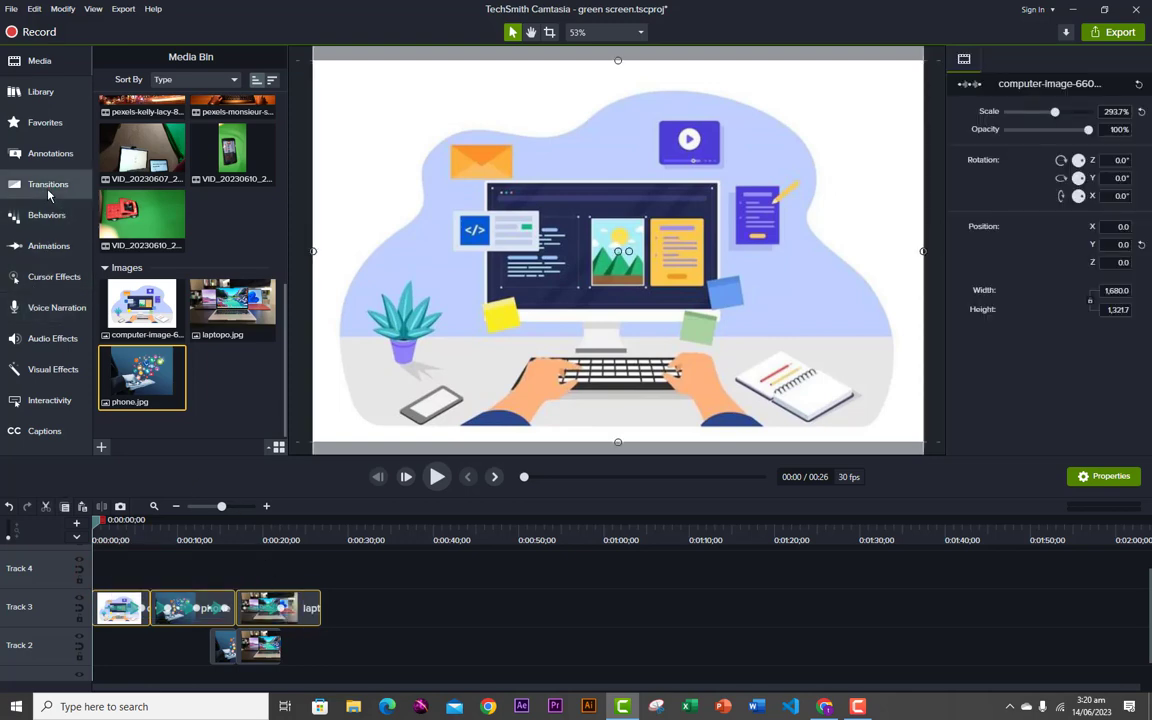
{"action": "left_click", "coordinate": [48, 186]}
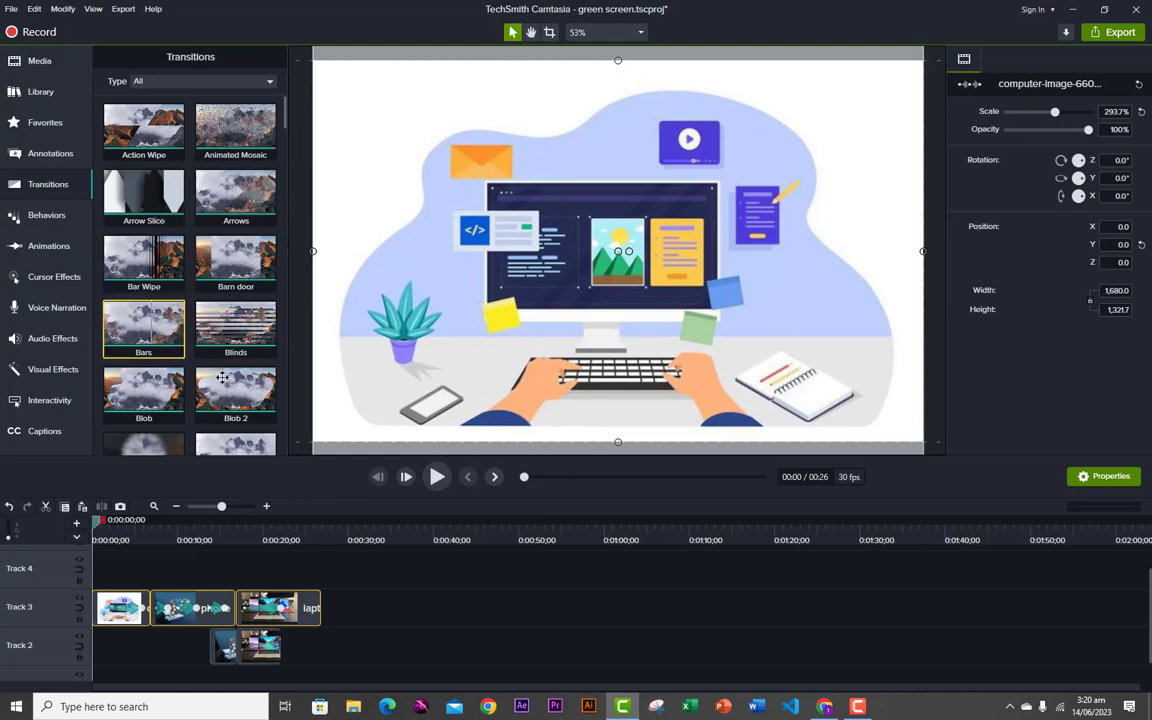
{"action": "scroll", "coordinate": [225, 380], "scroll_direction": "down", "scroll_amount": 3}
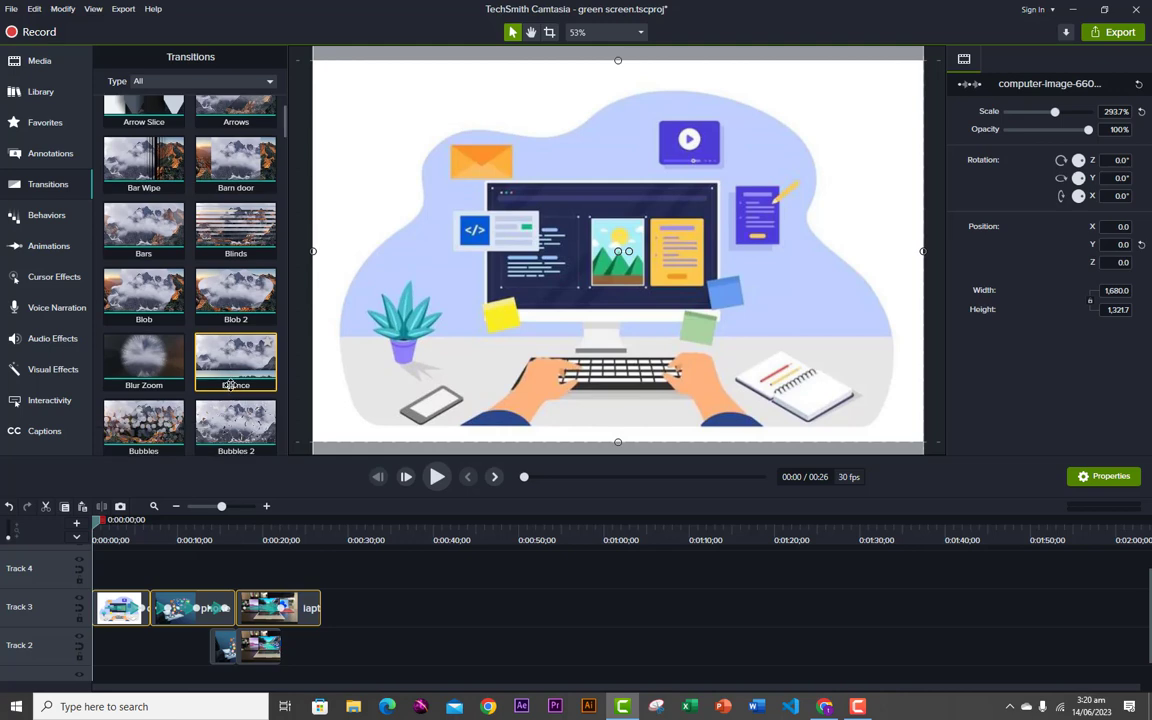
{"action": "scroll", "coordinate": [230, 385], "scroll_direction": "down", "scroll_amount": 2}
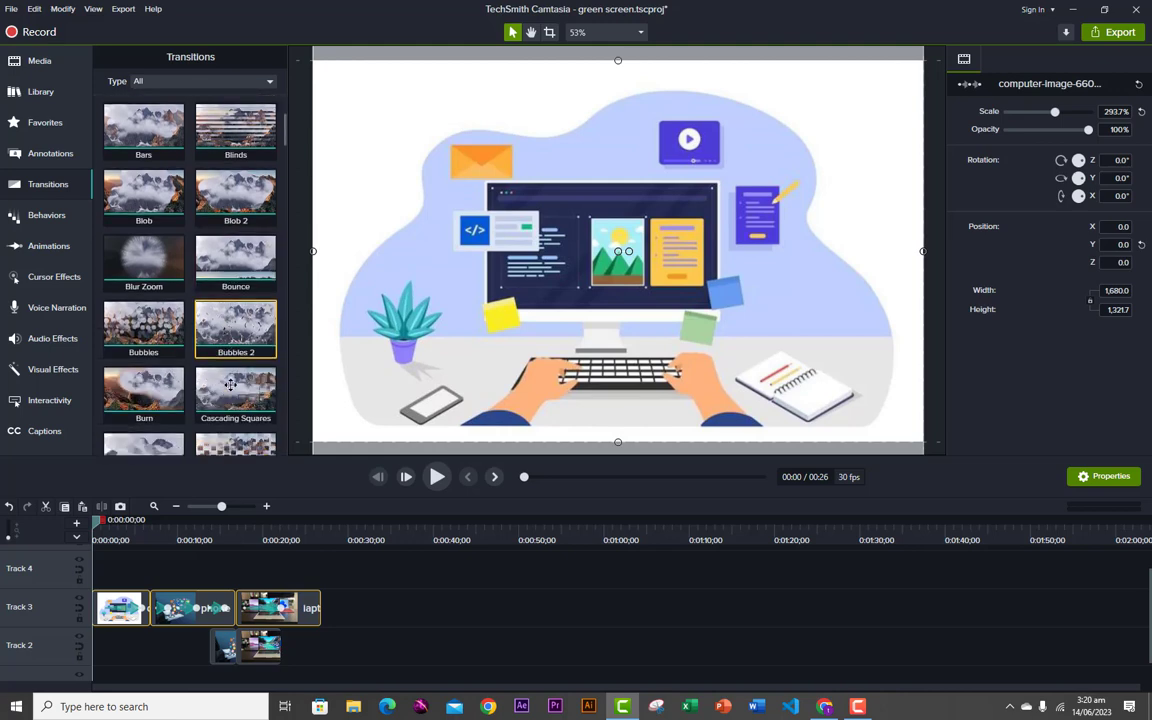
{"action": "scroll", "coordinate": [230, 385], "scroll_direction": "down", "scroll_amount": 2}
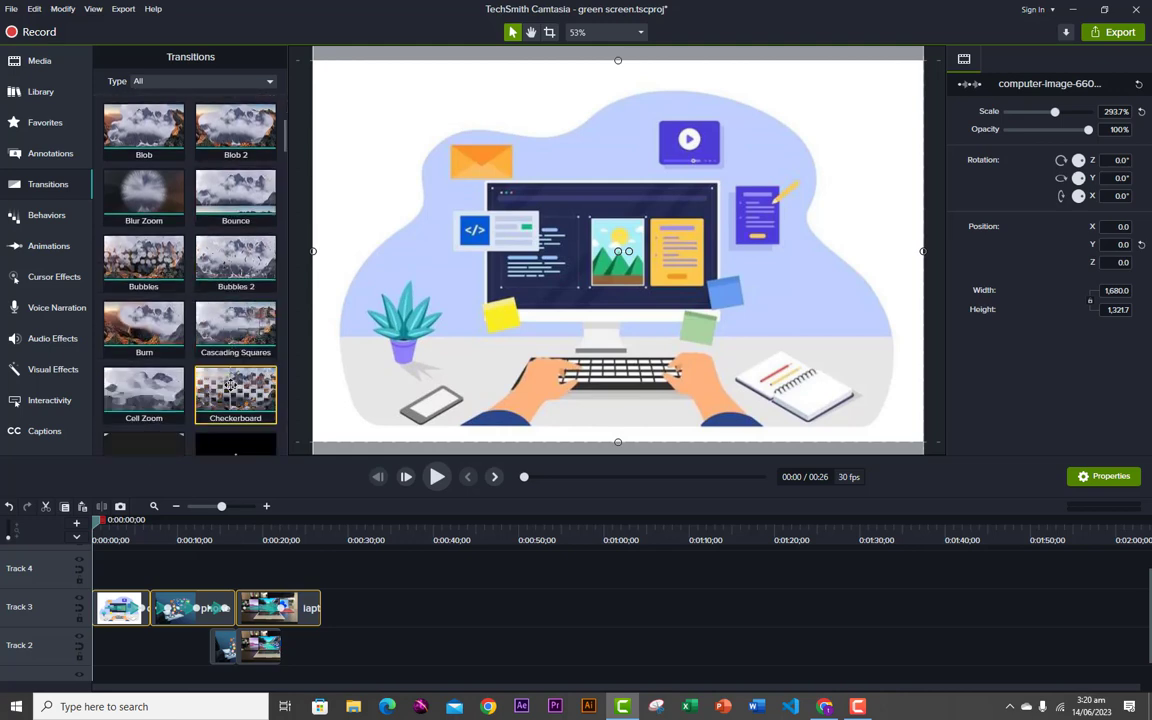
{"action": "scroll", "coordinate": [200, 365], "scroll_direction": "up", "scroll_amount": 2}
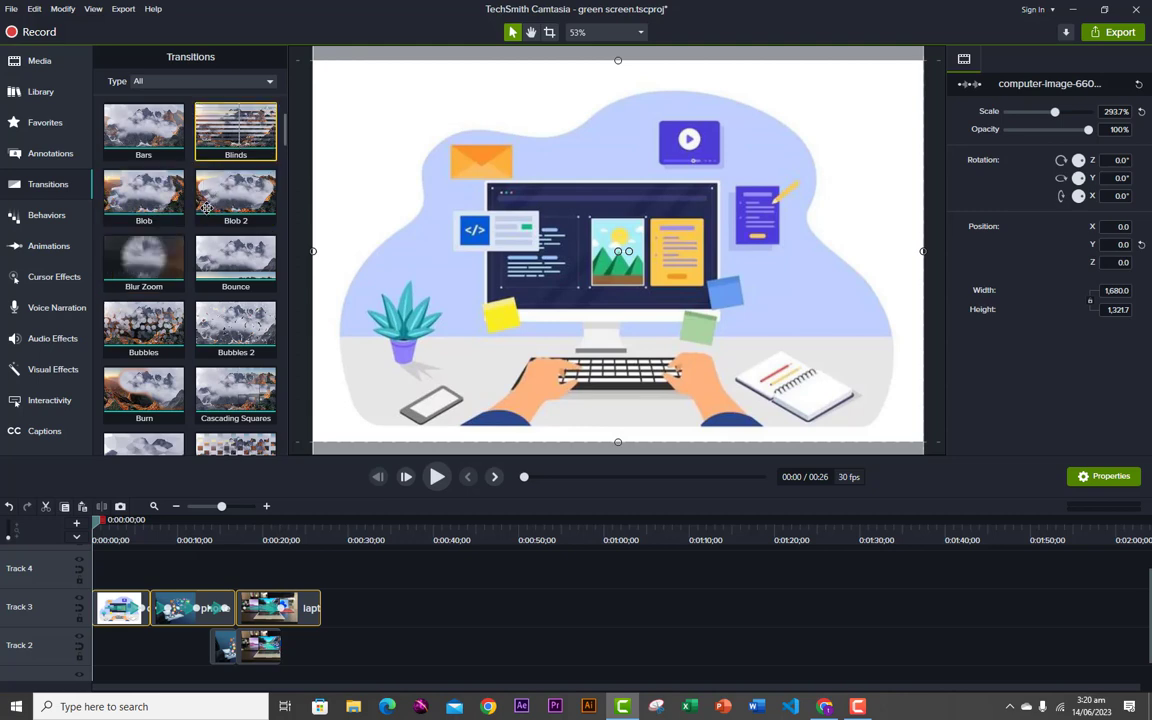
{"action": "scroll", "coordinate": [205, 207], "scroll_direction": "up", "scroll_amount": 3}
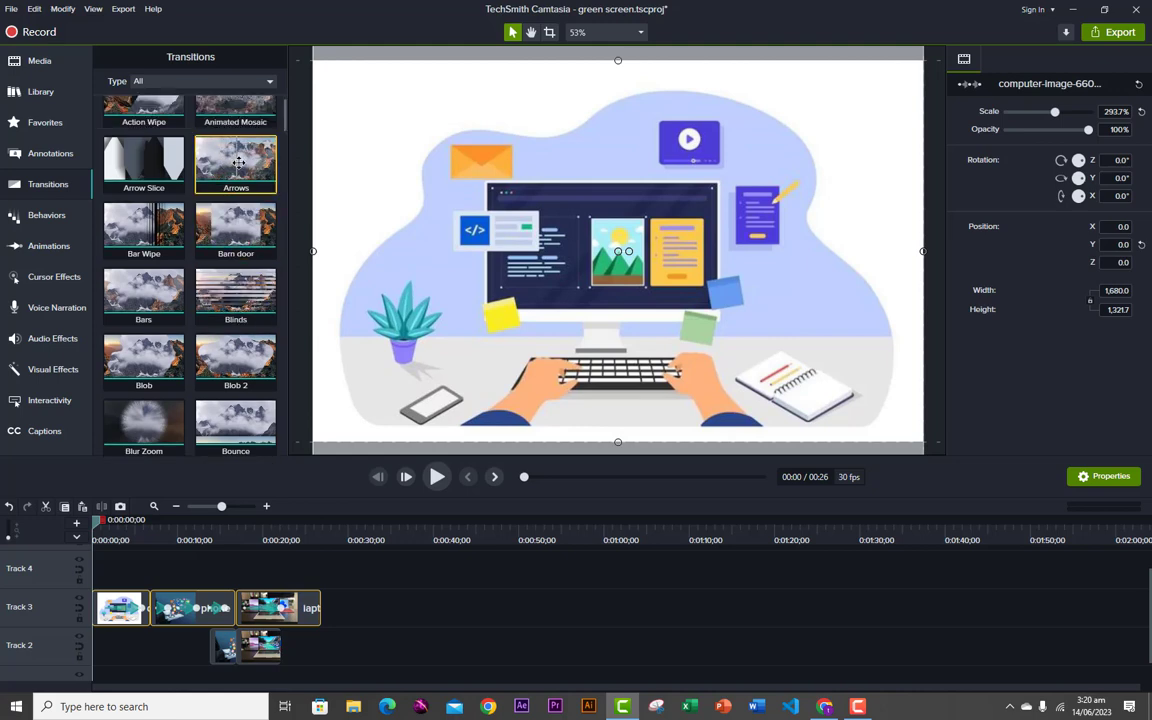
{"action": "left_click_drag", "start_coordinate": [228, 159], "coordinate": [166, 612]}
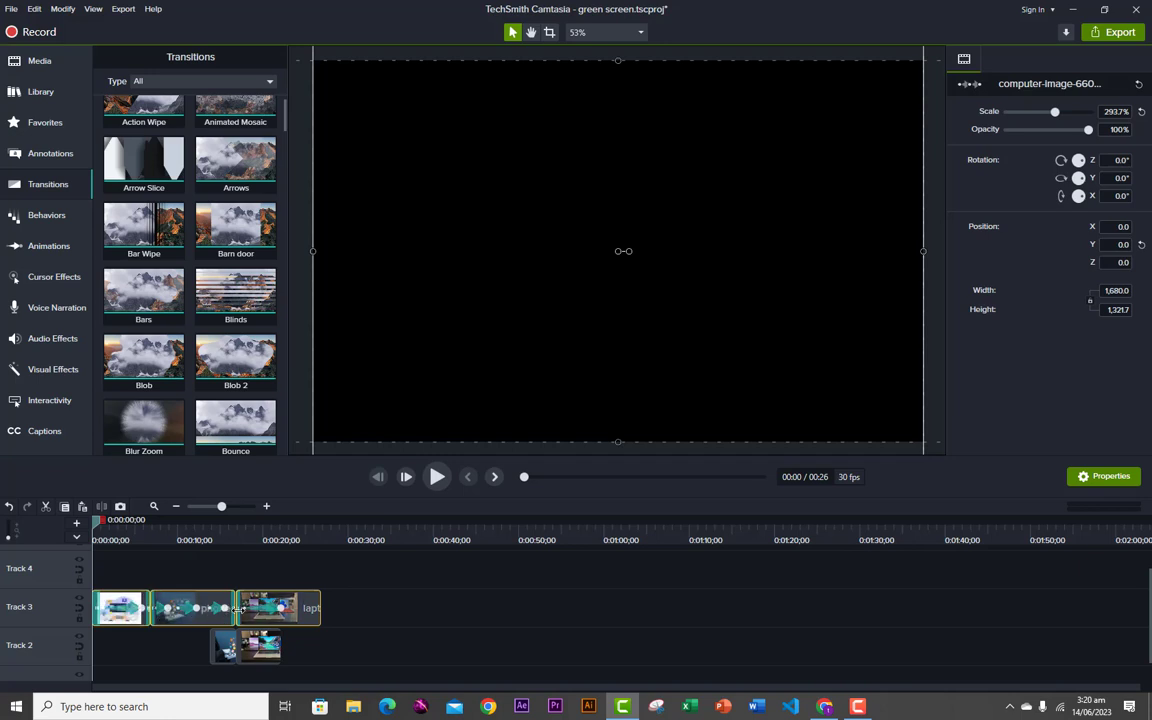
{"action": "left_click", "coordinate": [436, 478]}
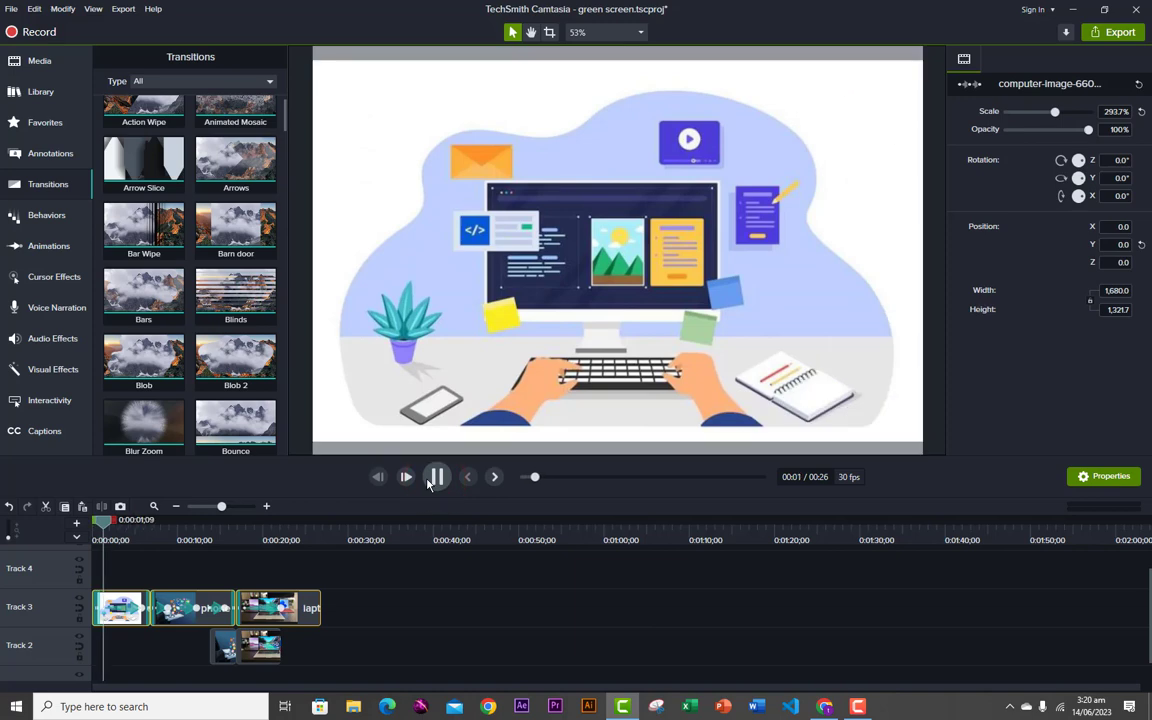